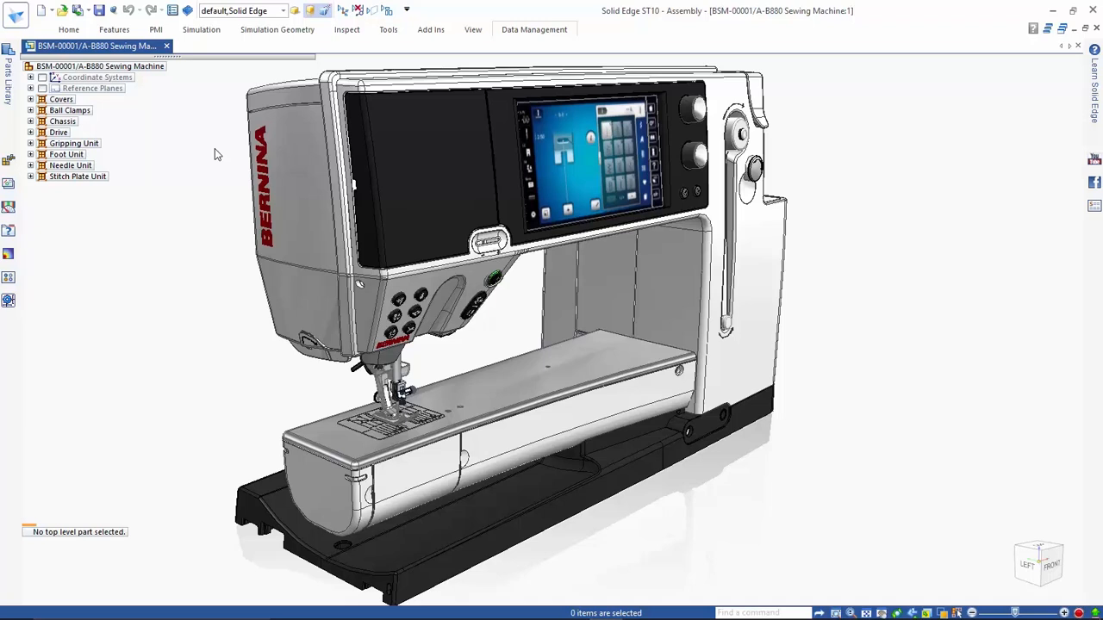
Step: Switch the sewing machine assembly to the 04-Drive Clamps display configuration
left_click(325, 11)
left_click(283, 11)
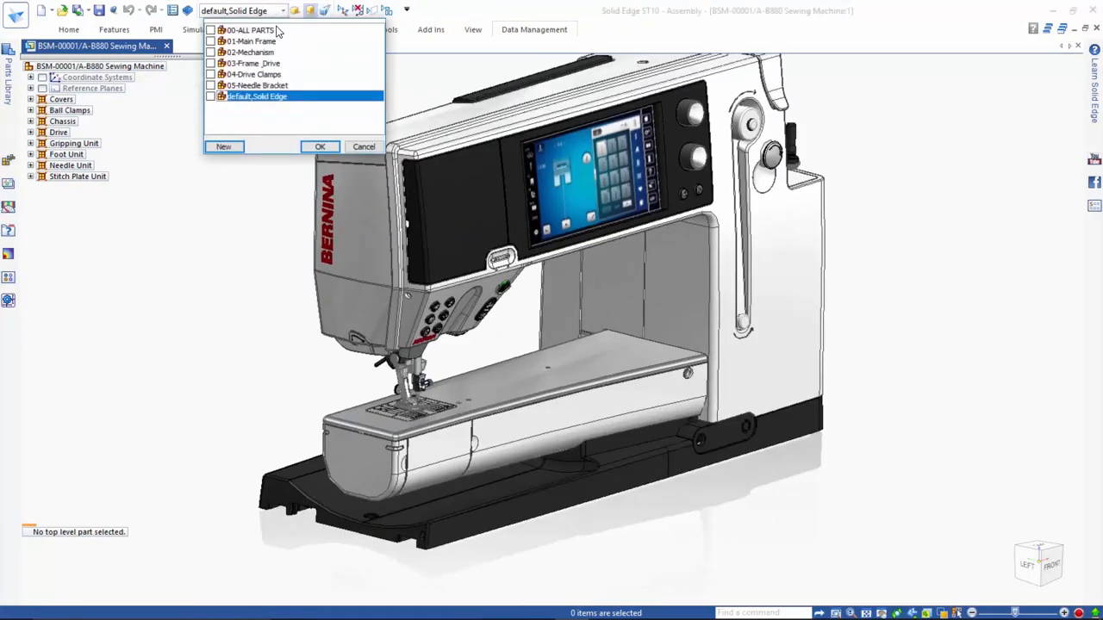
left_click(267, 74)
left_click(320, 146)
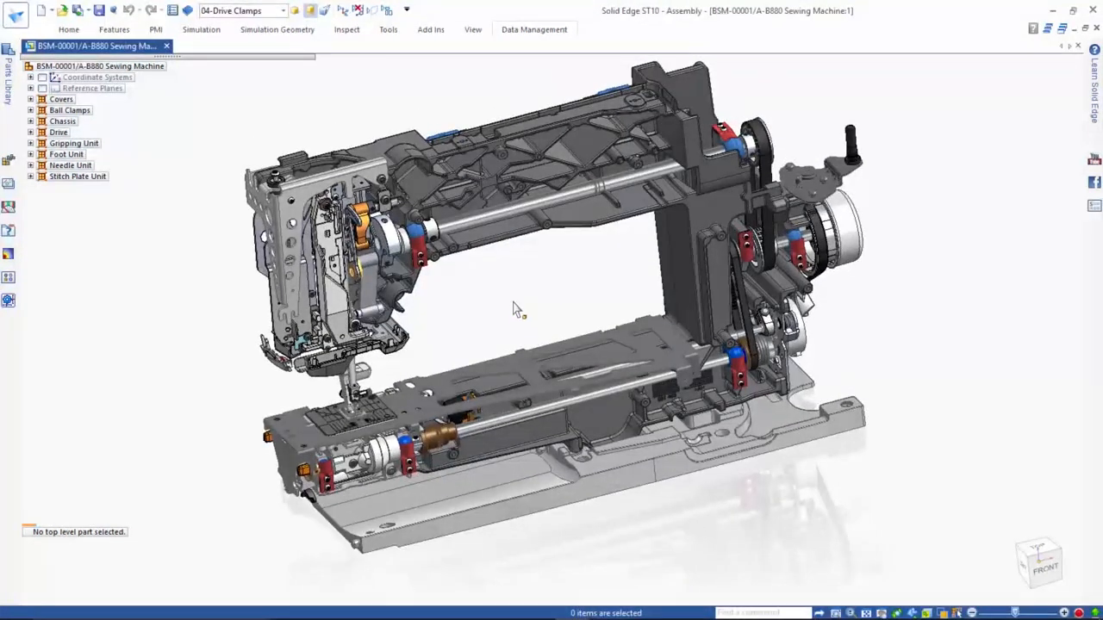
Step: Start Get Latest and isolate only the parts that have newer released revisions available
left_click(523, 31)
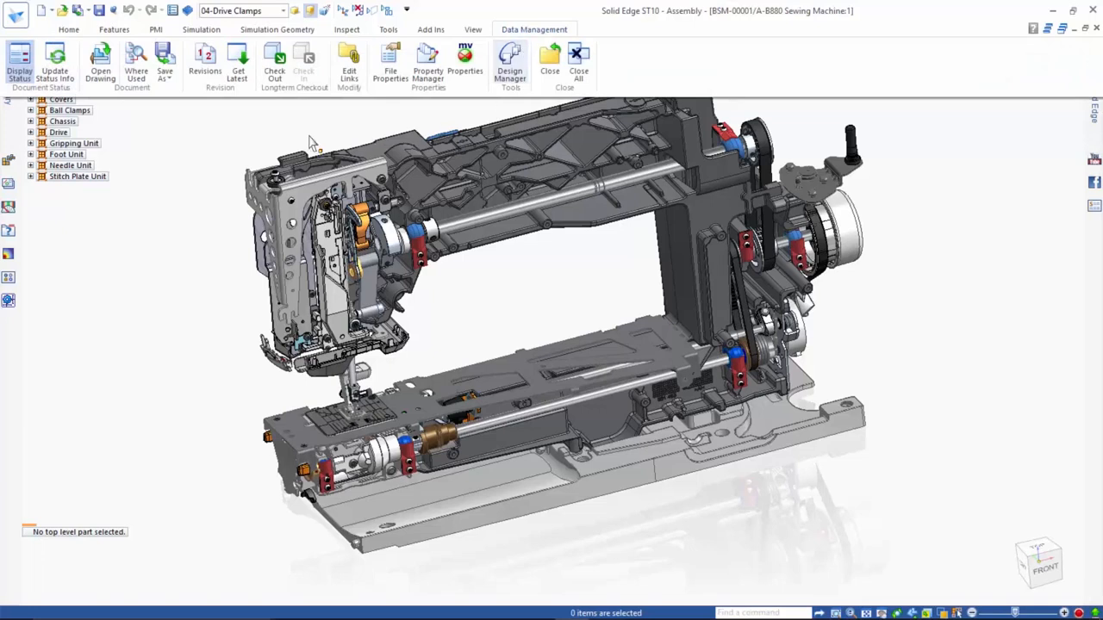
left_click(238, 79)
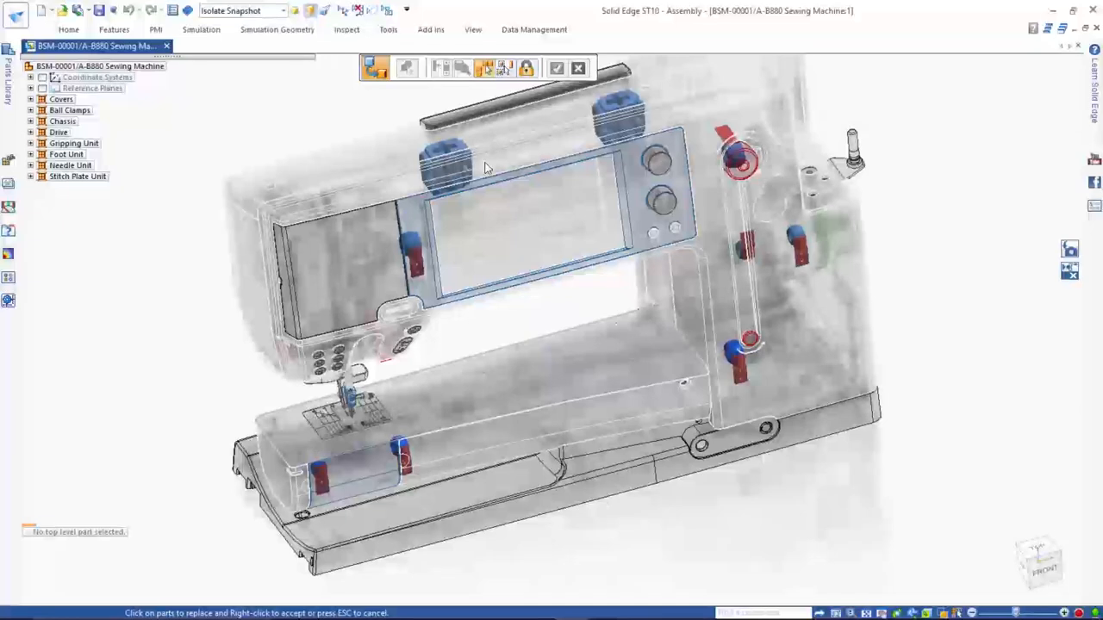
left_click(485, 71)
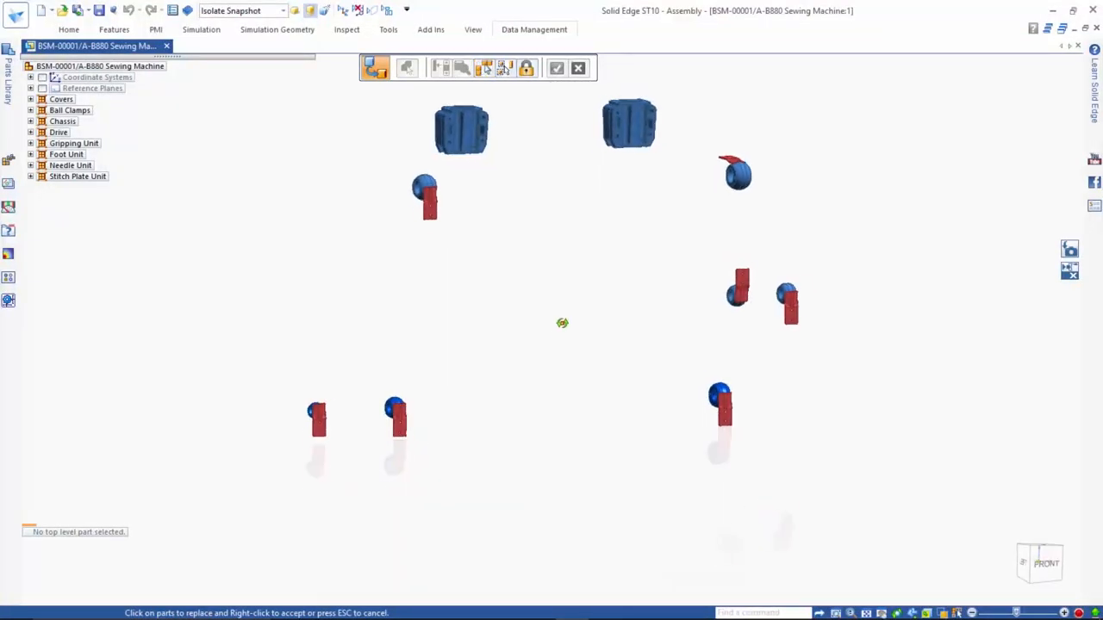
left_click(527, 69)
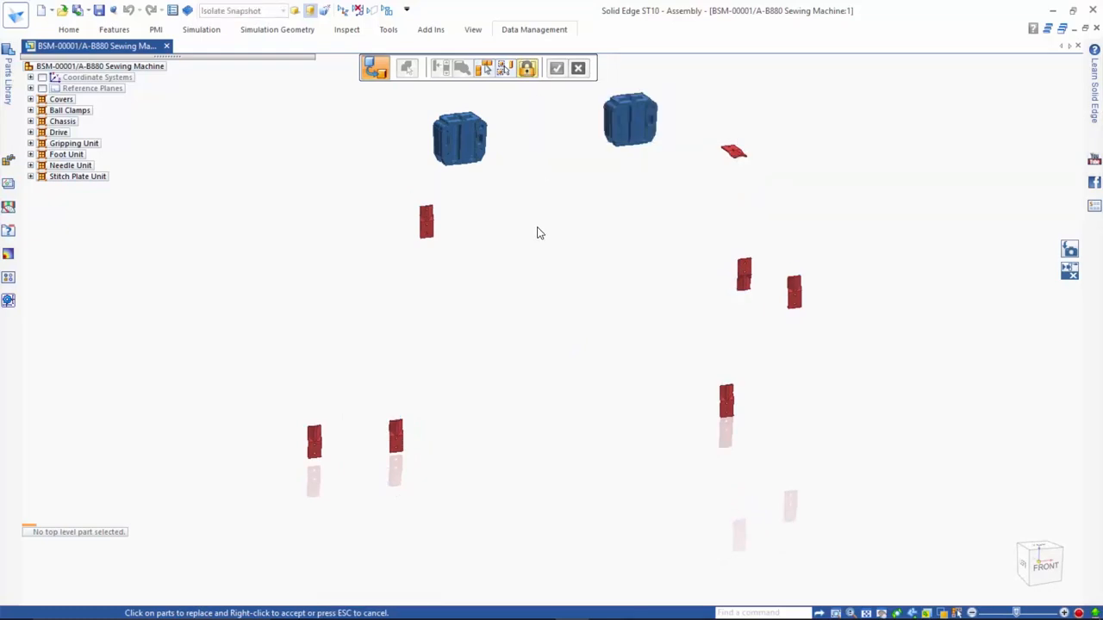
Step: Window-select all the red BSM-50005 clamping clow parts in front view and replace them with their latest released revision
left_click(1048, 572)
scroll(534, 435, "down", 3)
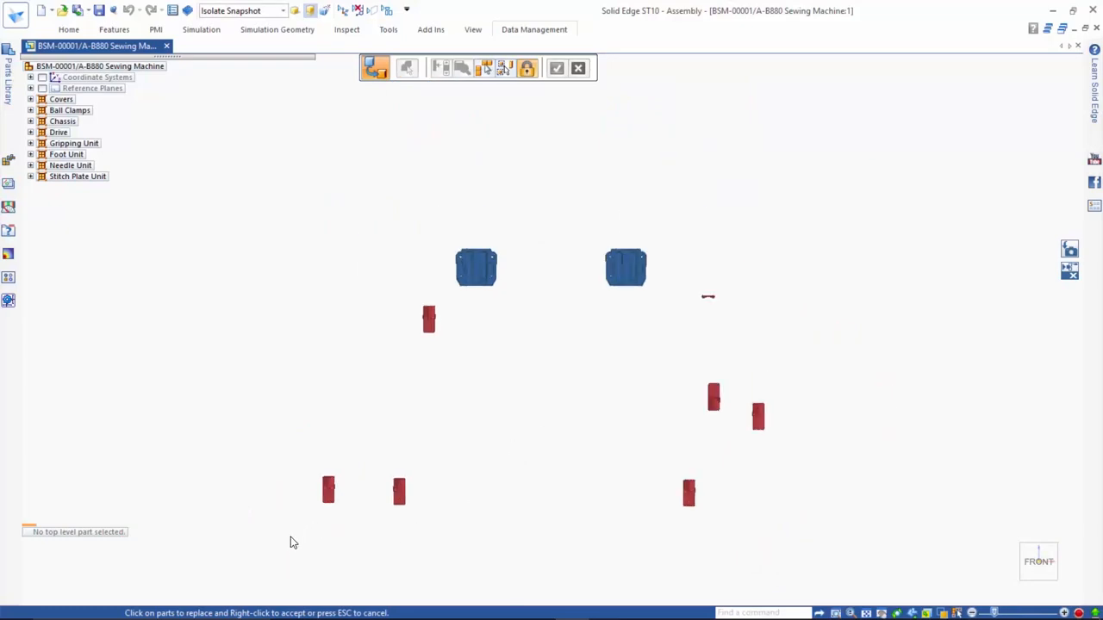
left_click_drag(288, 540, 821, 286)
middle_click_drag(580, 363, 627, 409)
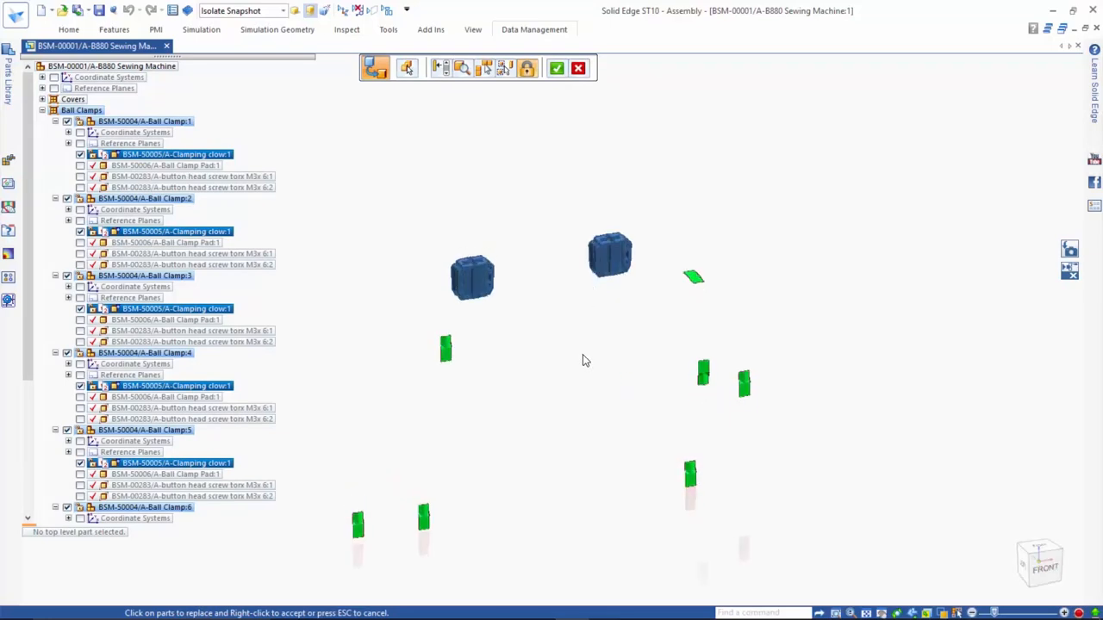
right_click(459, 382)
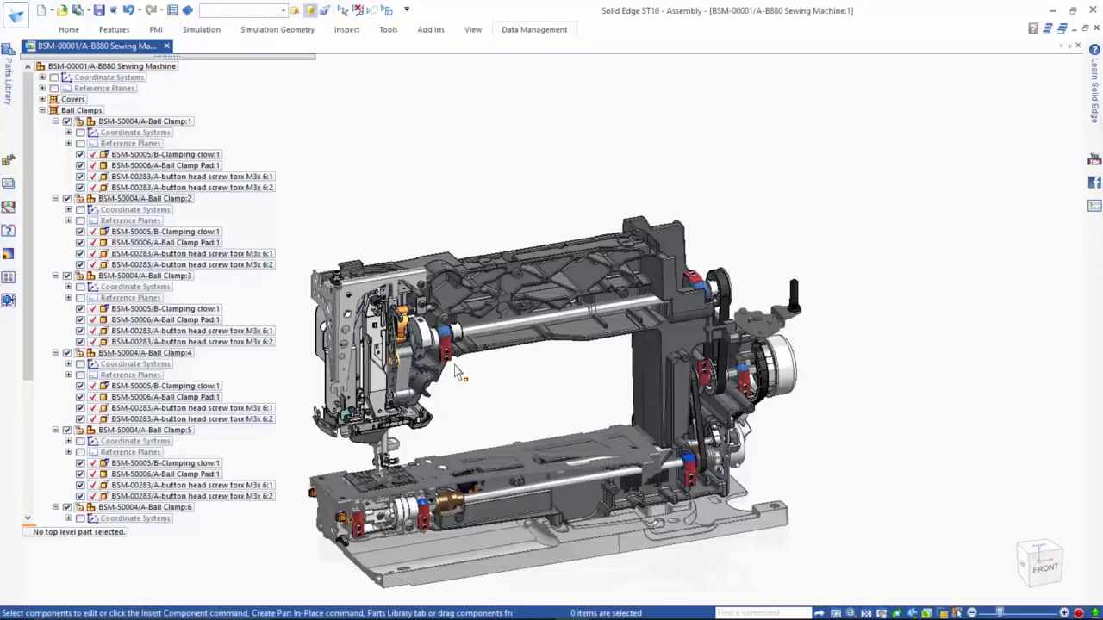
Step: Examine the replaced clamping clow on the upper drive shaft and check its revision in the assembly tree
scroll(457, 379, "up", 5)
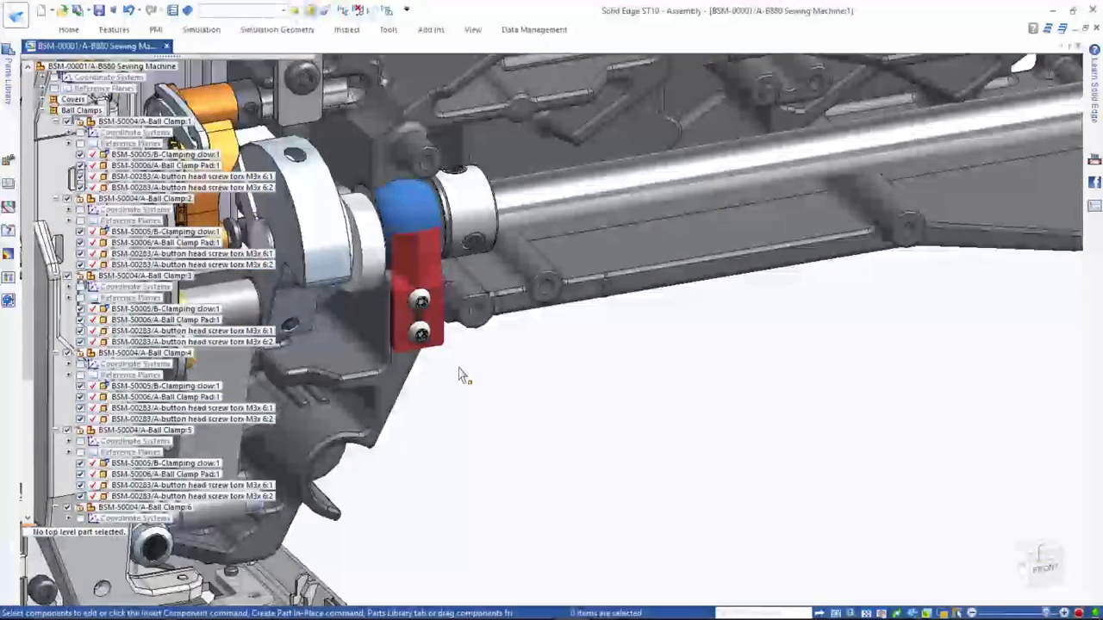
middle_click_drag(517, 377, 641, 382, "shift")
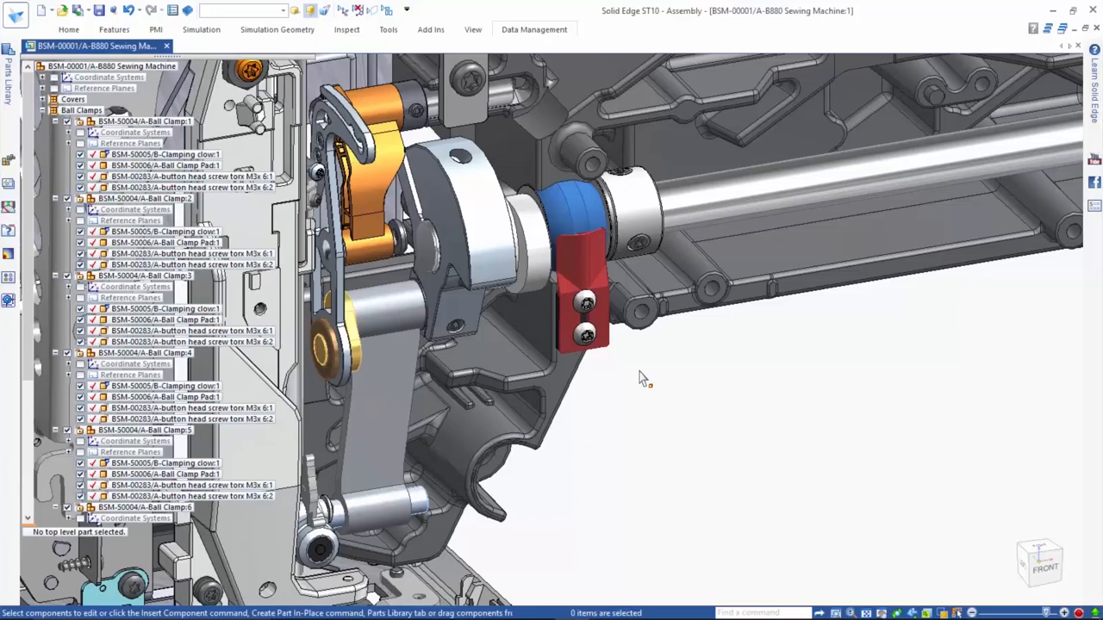
left_click(609, 351)
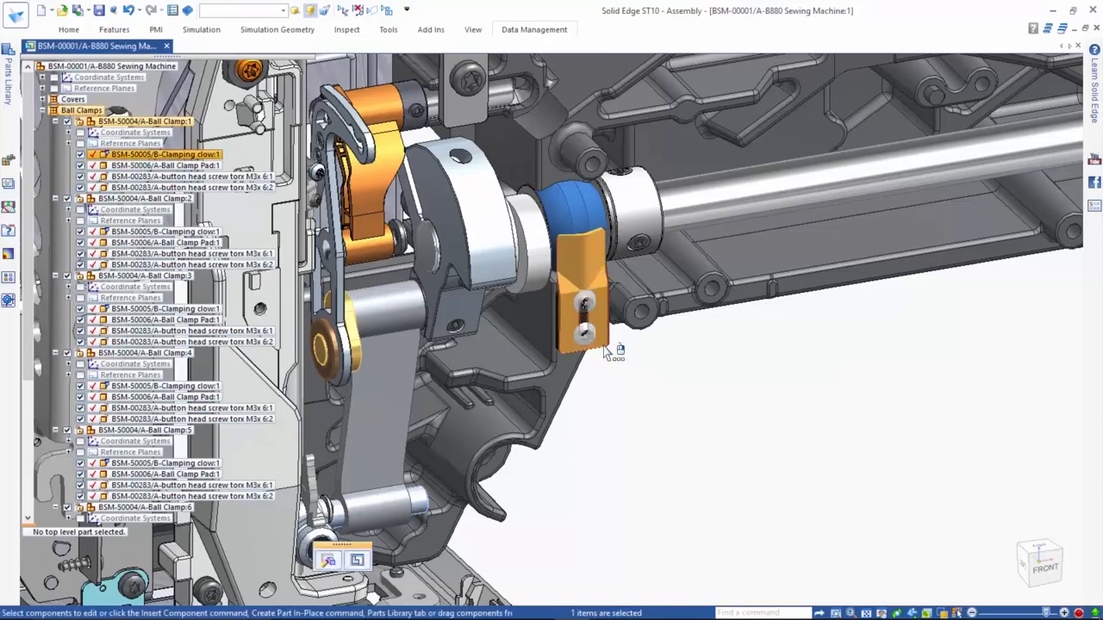
left_click(608, 352)
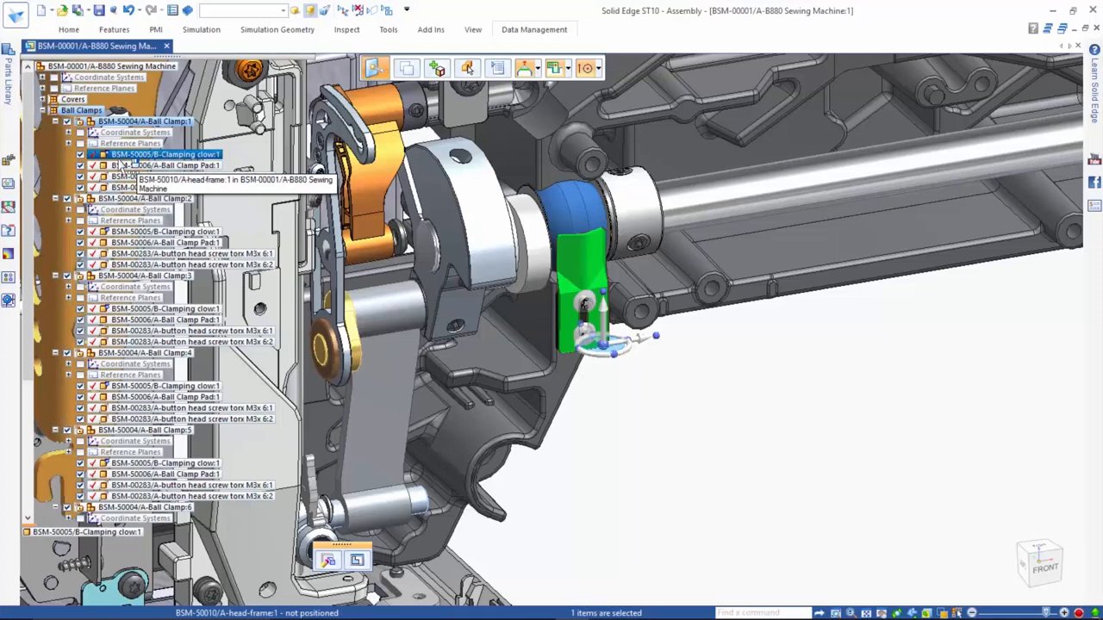
key("Escape")
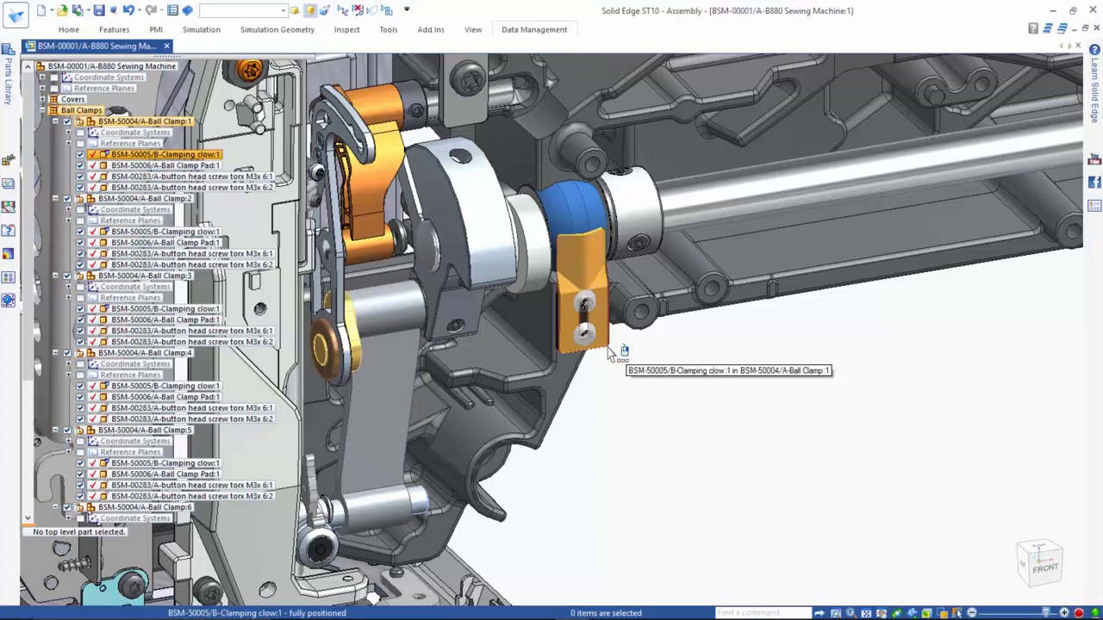
Step: Create revision B of the BSM-50004 Ball Clamp assembly and its drawing, replacing all its occurrences in the machine
mouse_move(609, 352)
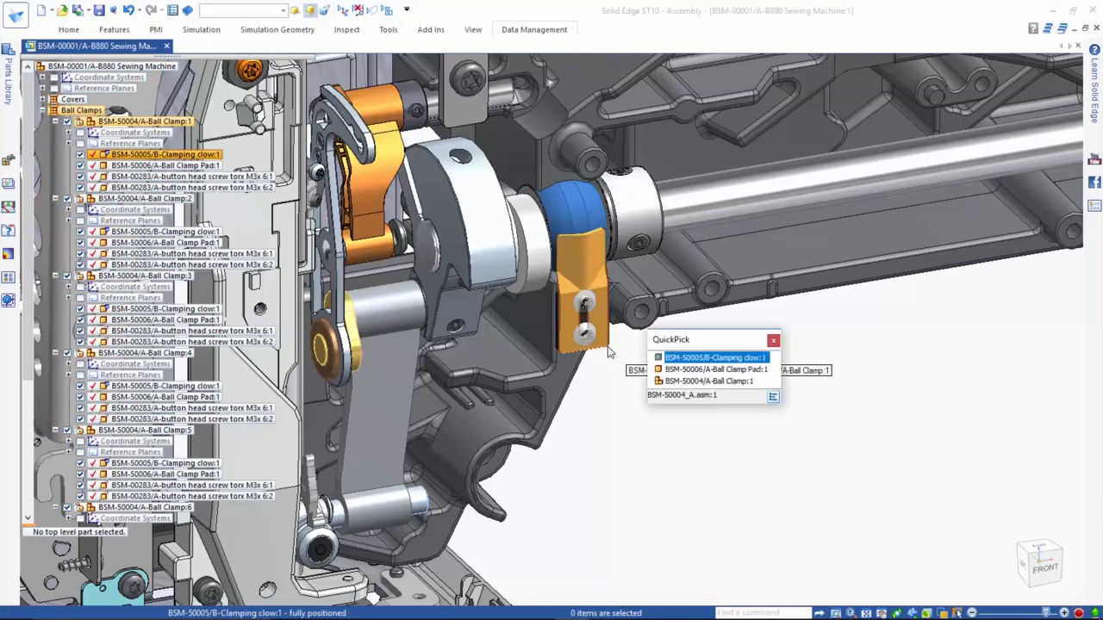
left_click(678, 382)
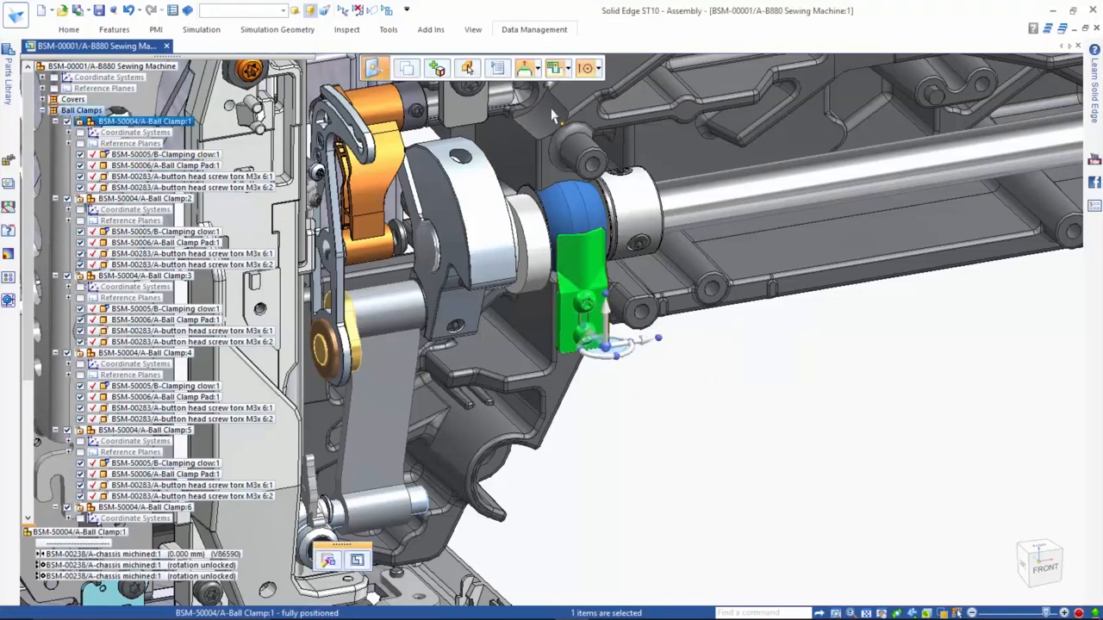
left_click(529, 31)
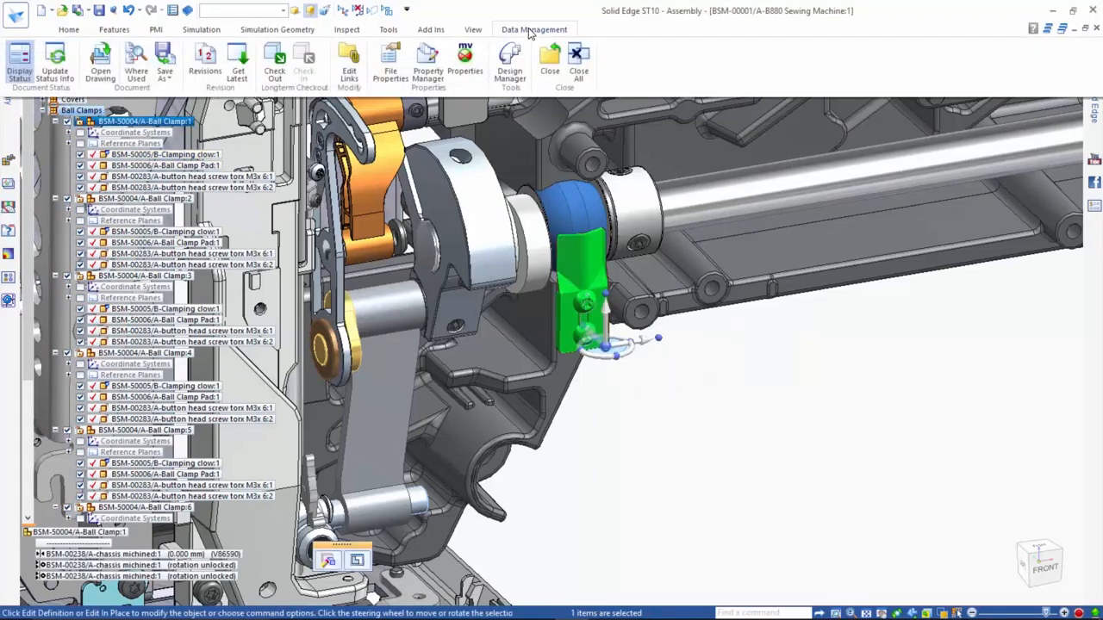
left_click(206, 63)
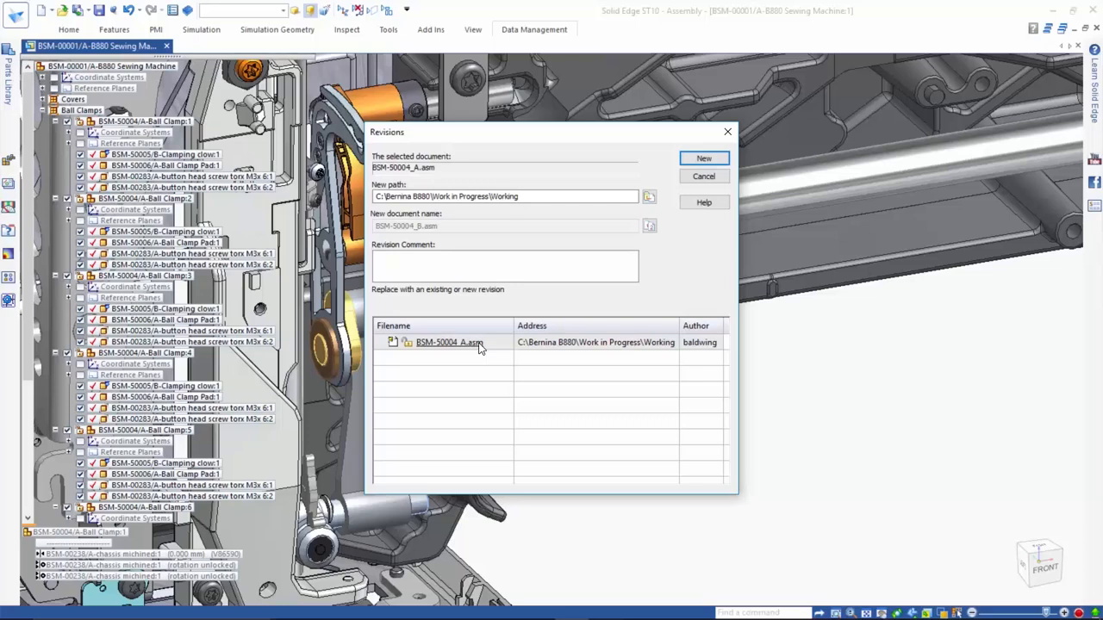
left_click(699, 160)
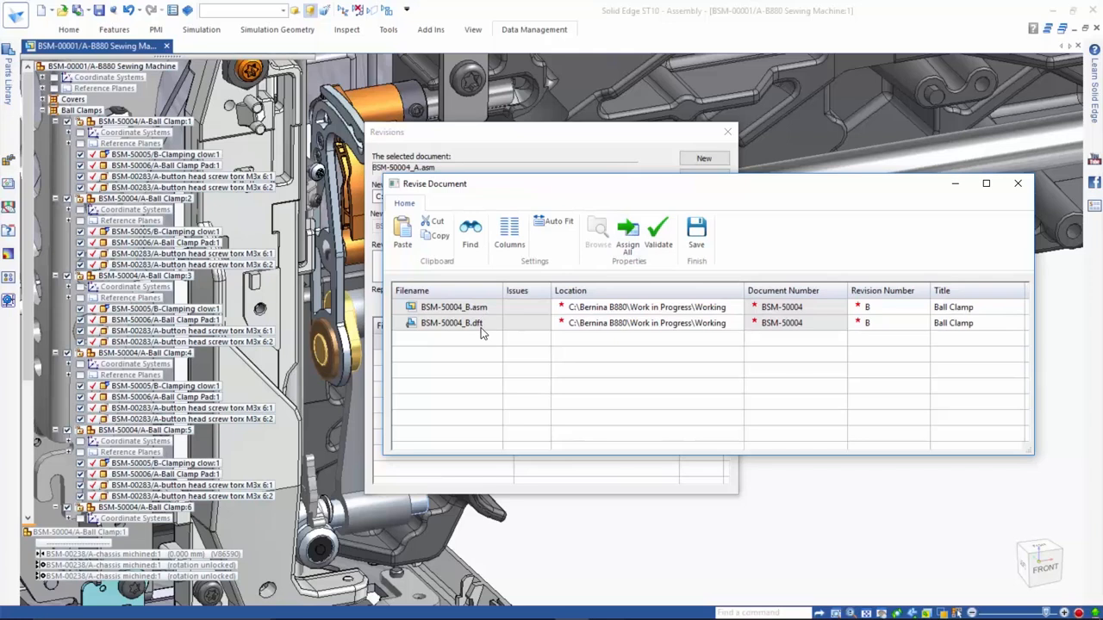
left_click(694, 245)
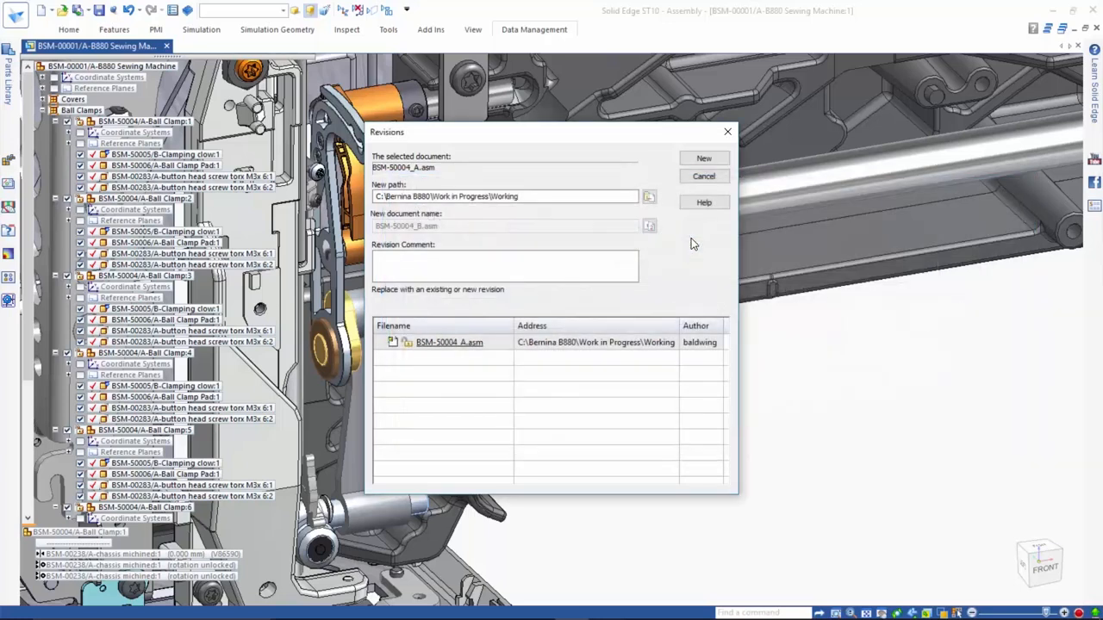
left_click(769, 435)
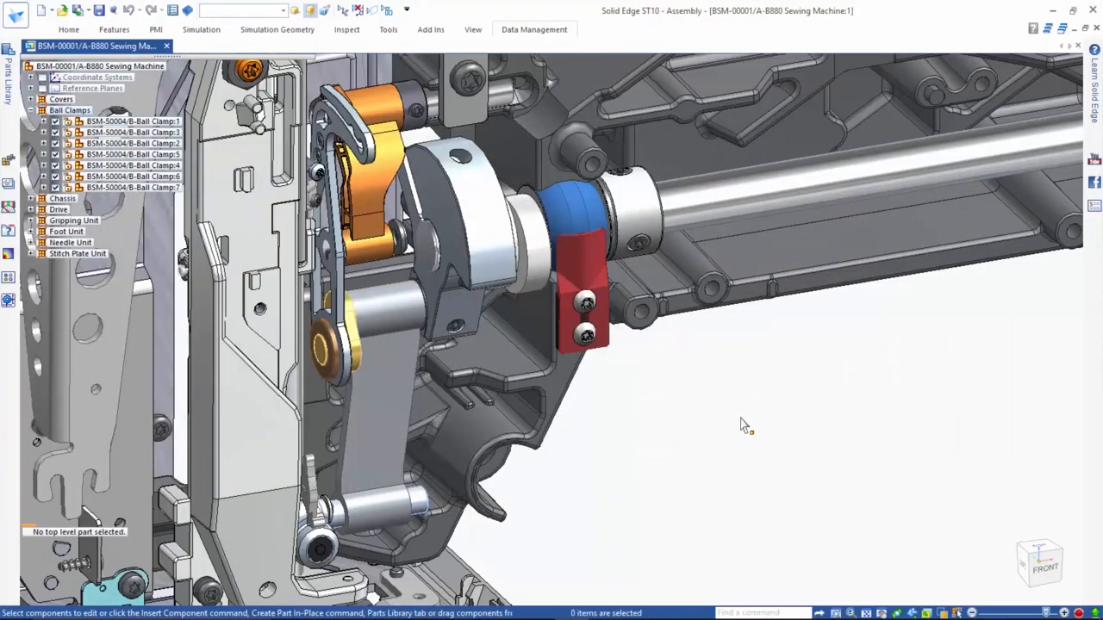
Step: Select the blue BSM-00262 guidance part on top of the chassis and open its list of revisions
middle_click(743, 419)
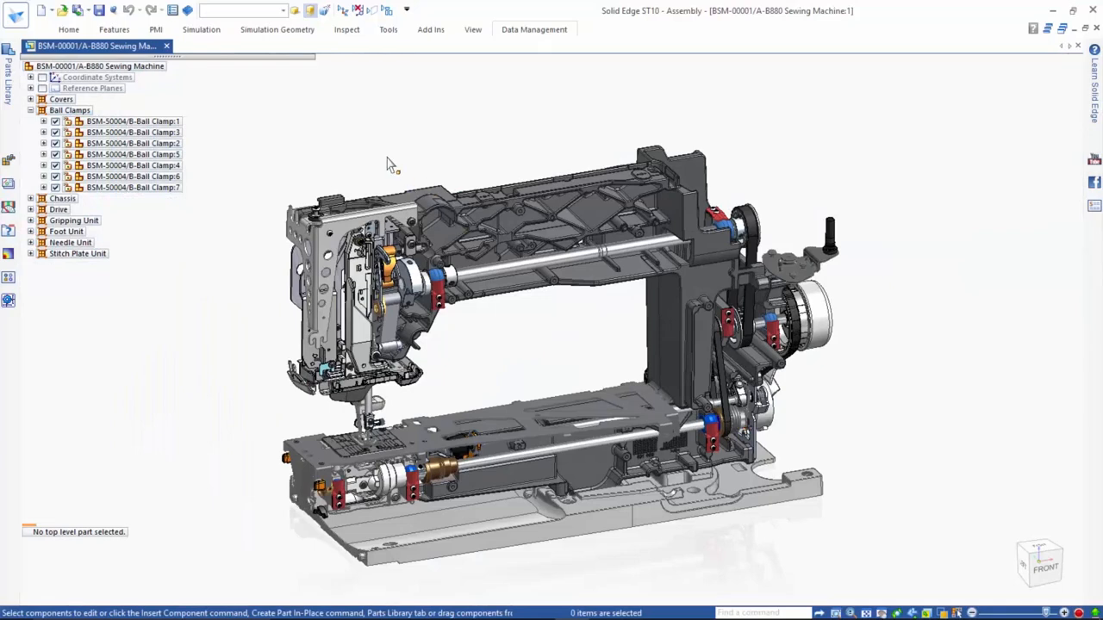
middle_click_drag(370, 148, 398, 212)
scroll(419, 217, "up", 5)
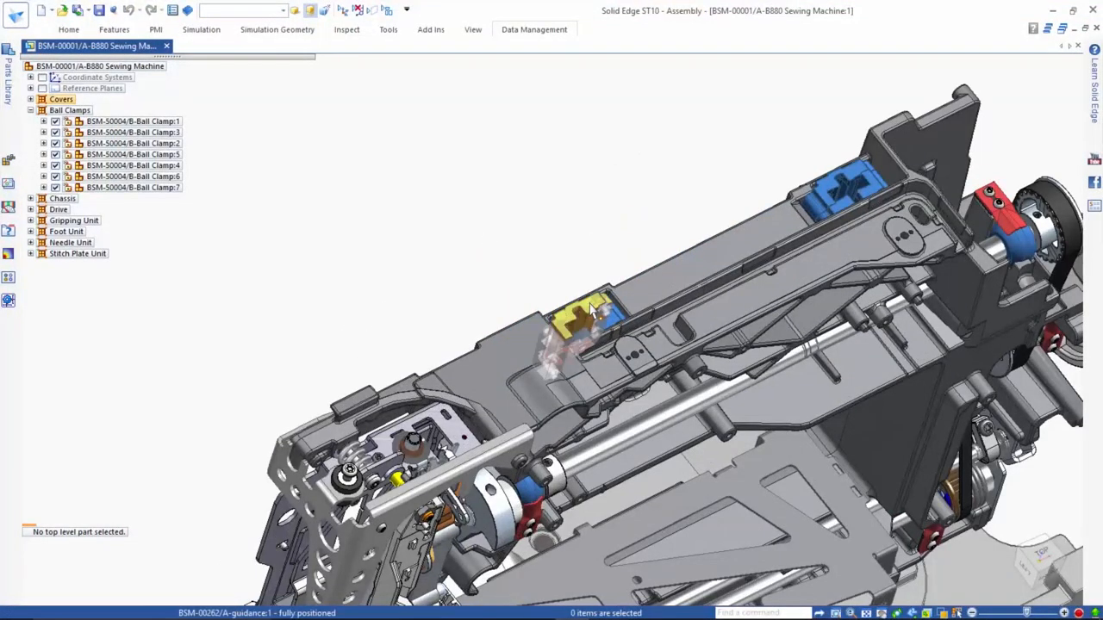
left_click(589, 298)
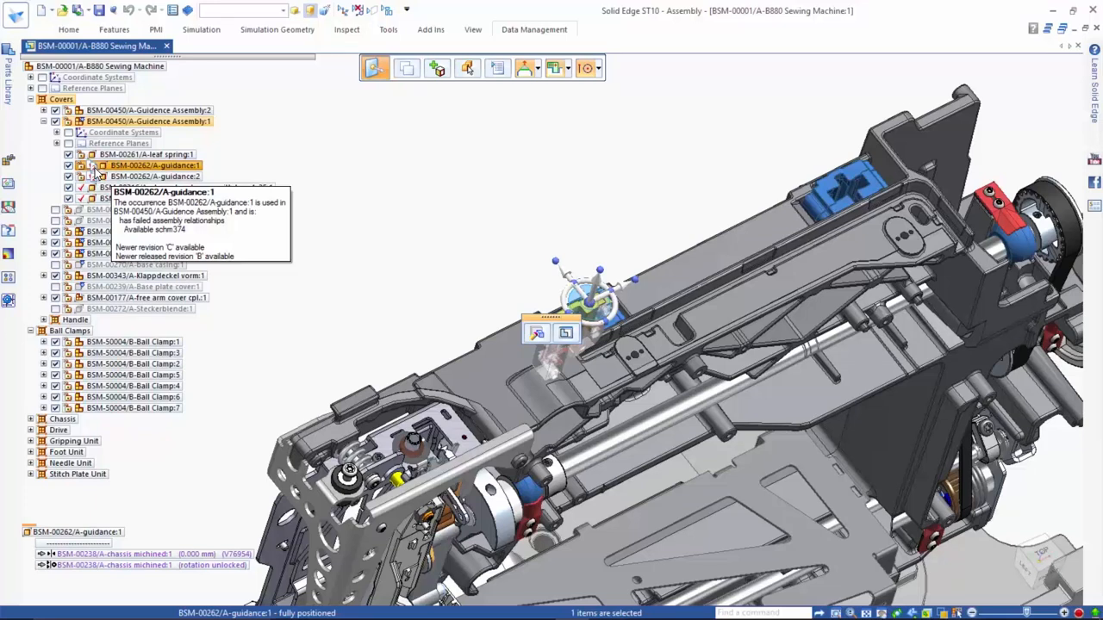
left_click(157, 168)
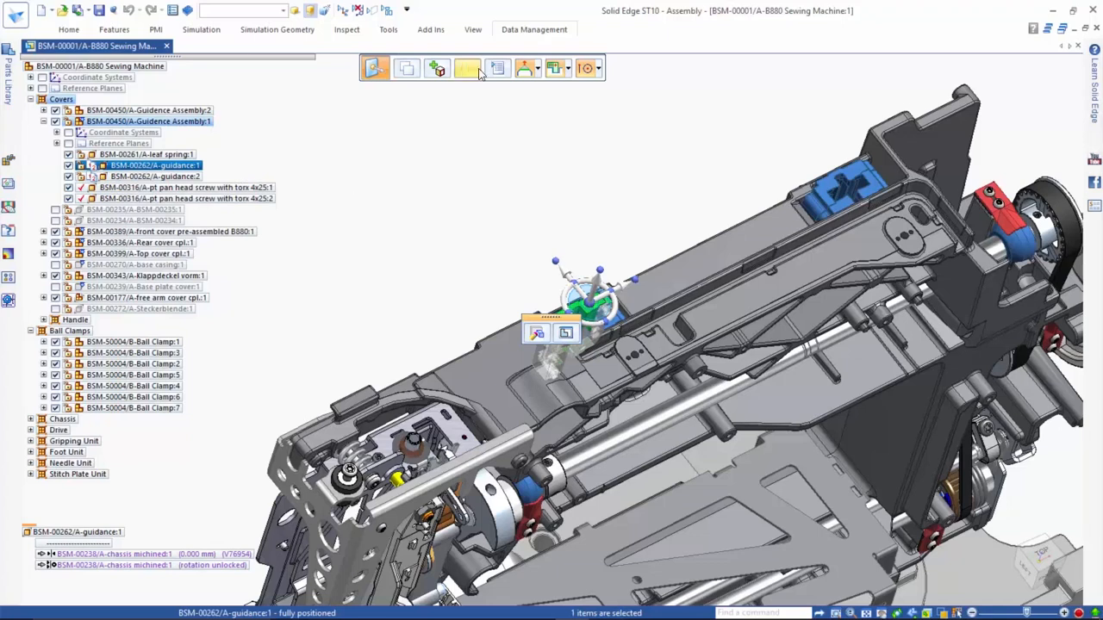
left_click(519, 31)
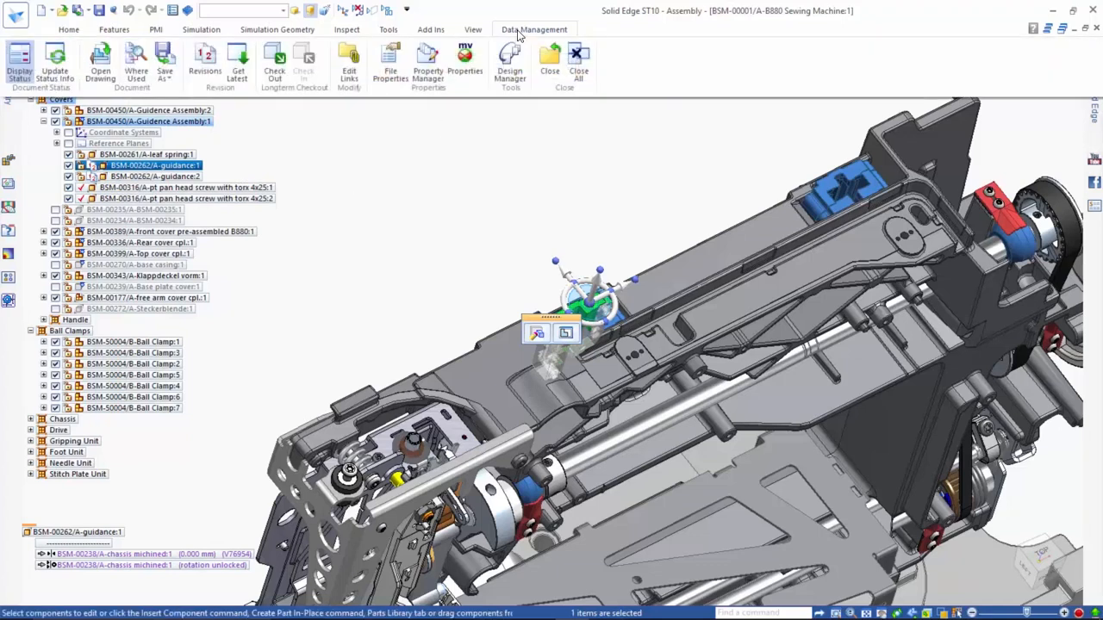
left_click(206, 65)
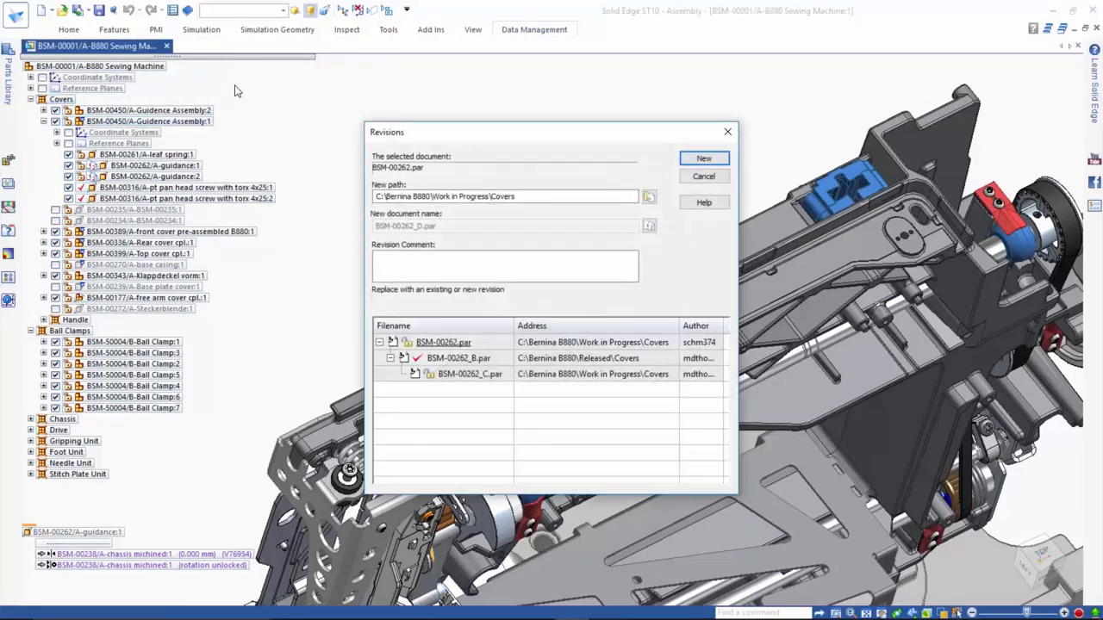
Step: Preview the original BSM-00262 guidance part and its B and C revisions
right_click(448, 343)
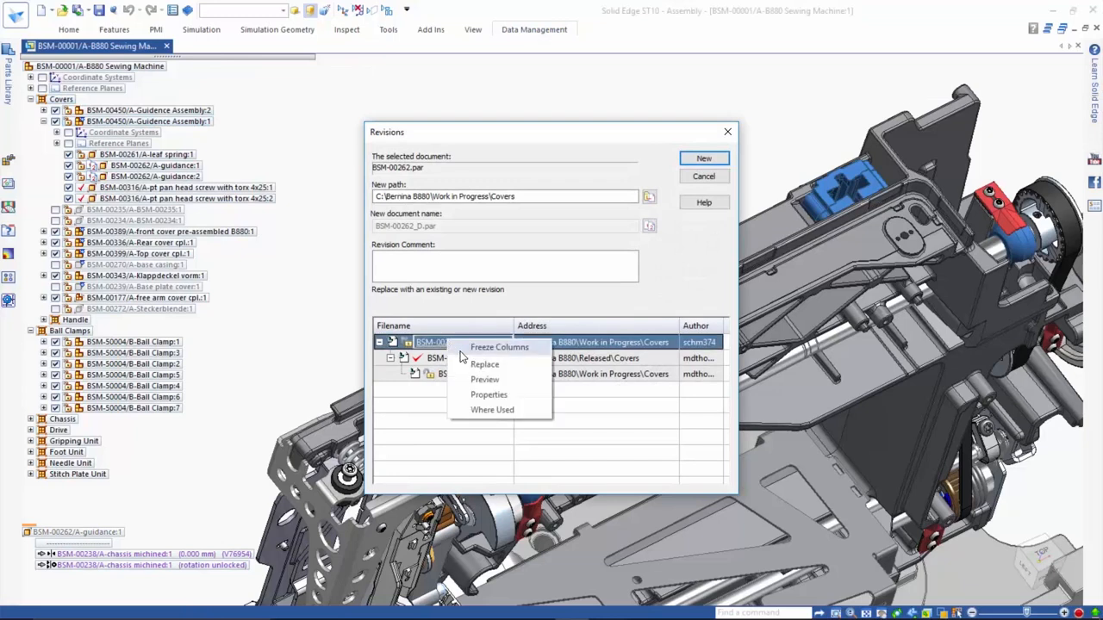
left_click(479, 380)
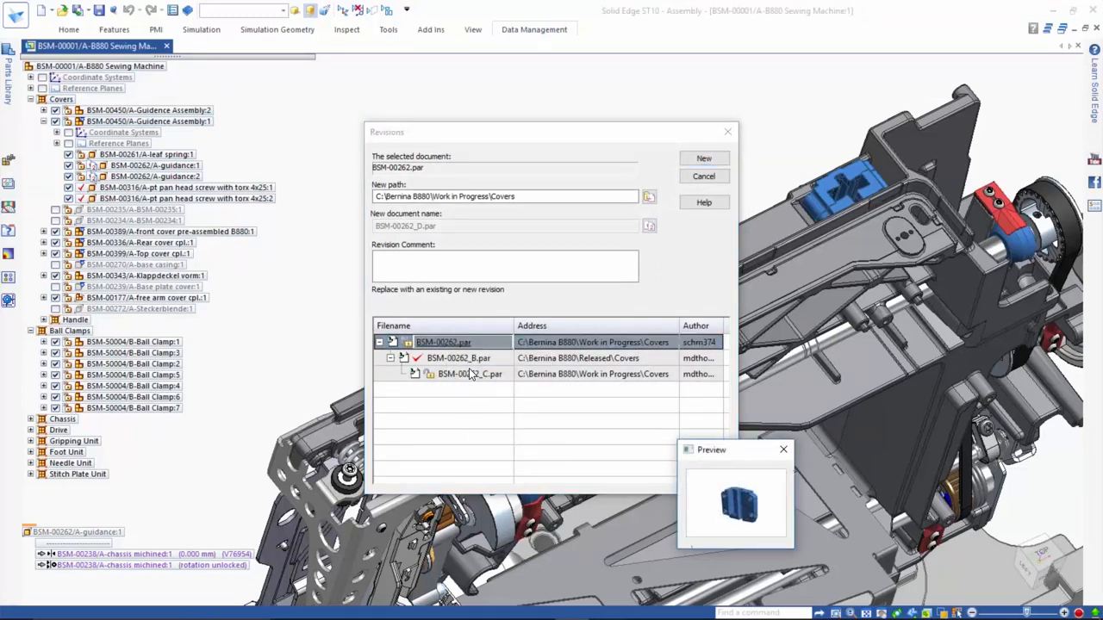
left_click(465, 358)
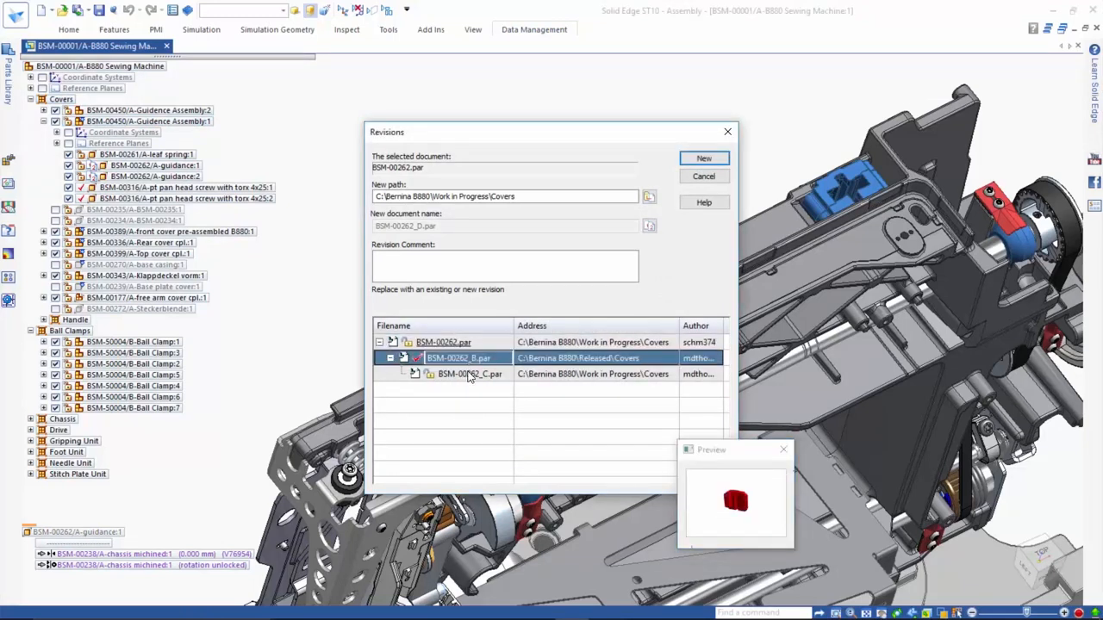
left_click(468, 375)
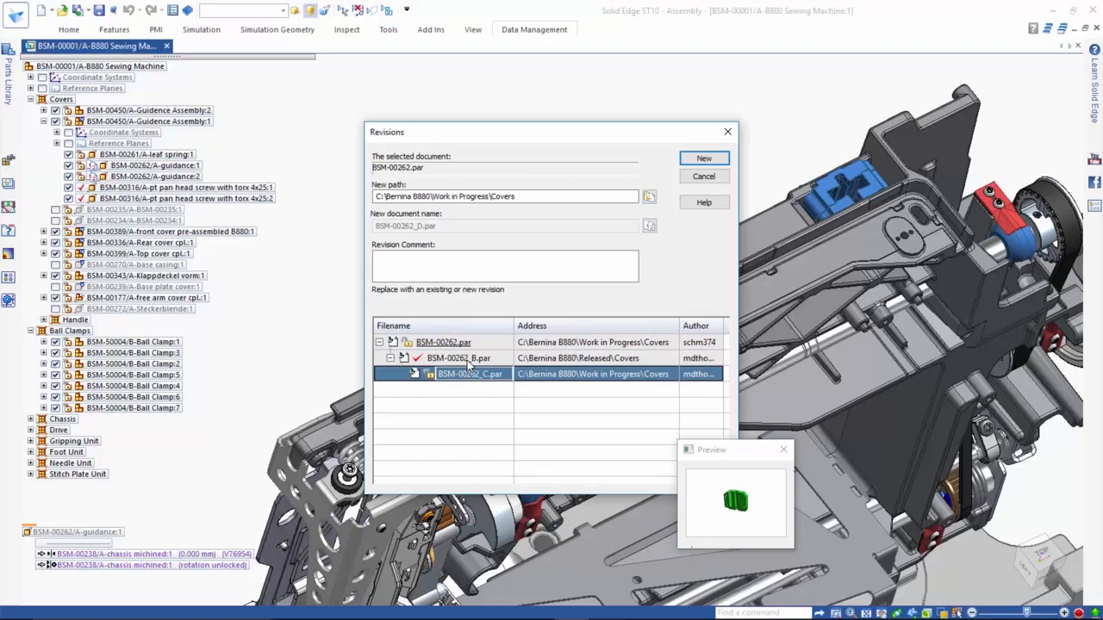
Step: Replace all occurrences of the guidance part in the entire assembly with the released BSM-00262_B.par revision
left_click(467, 360)
right_click(467, 360)
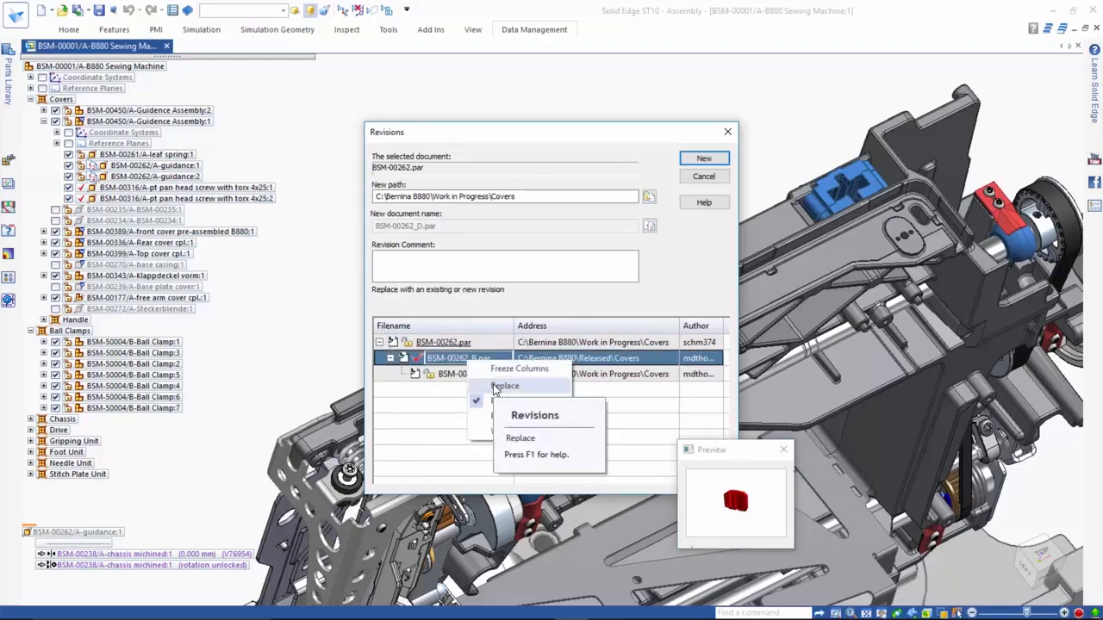
left_click(493, 385)
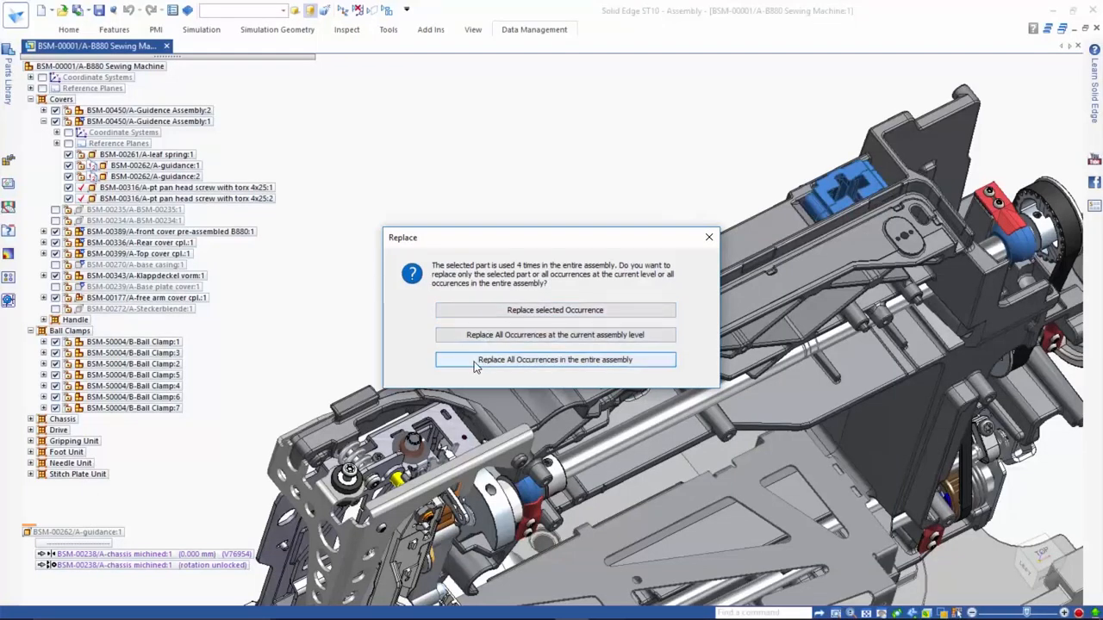
left_click(476, 365)
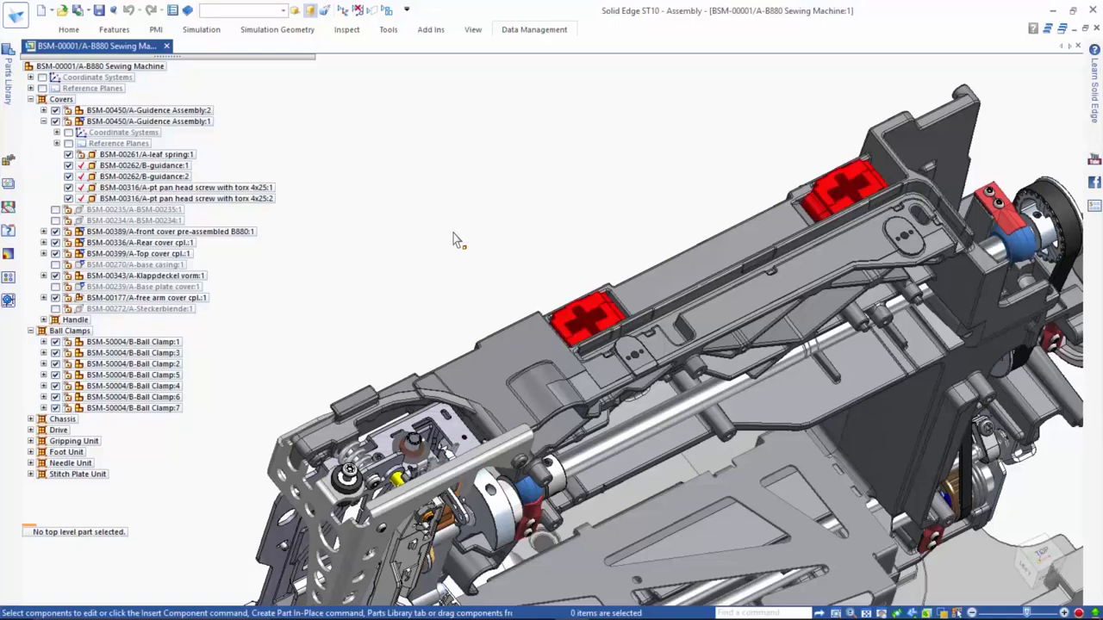
middle_click(456, 238)
middle_click(456, 239)
middle_click_drag(414, 229, 327, 284)
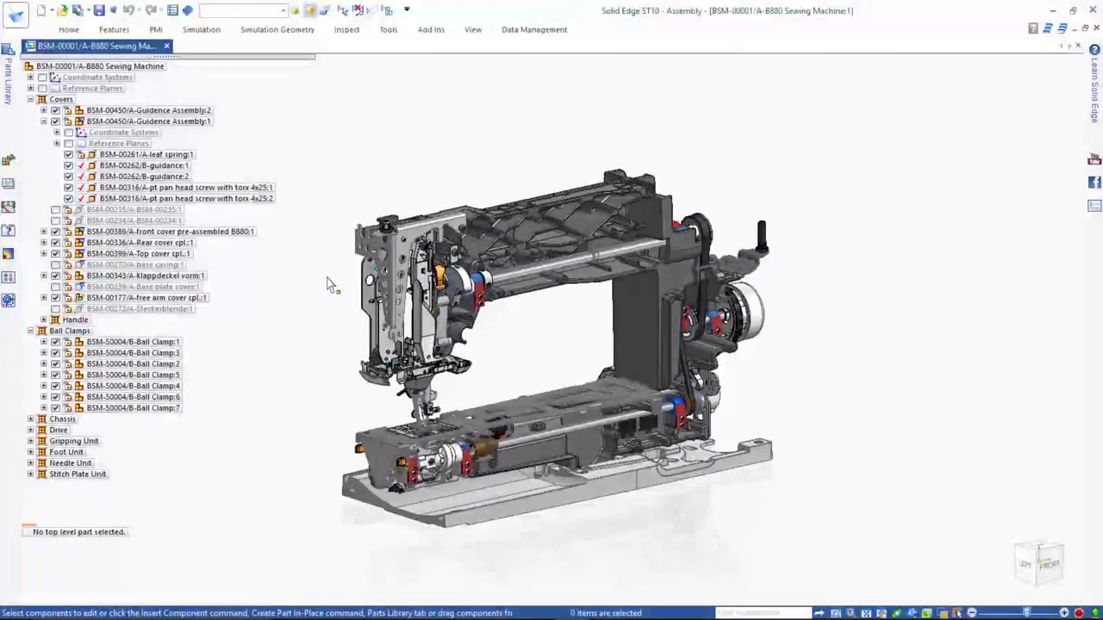
Step: Replace the BSM-50010 head-frame with a copy of the part and its drawing, assigned document number BSM-50103 at revision A
scroll(327, 284, "up", 3)
scroll(327, 284, "up", 1)
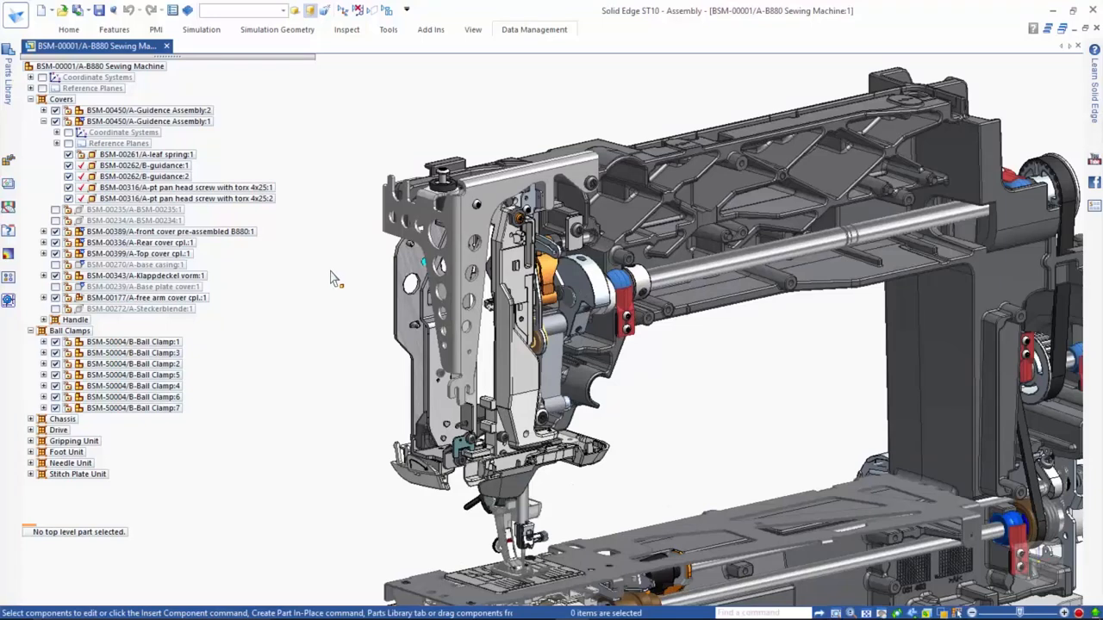
left_click(398, 231)
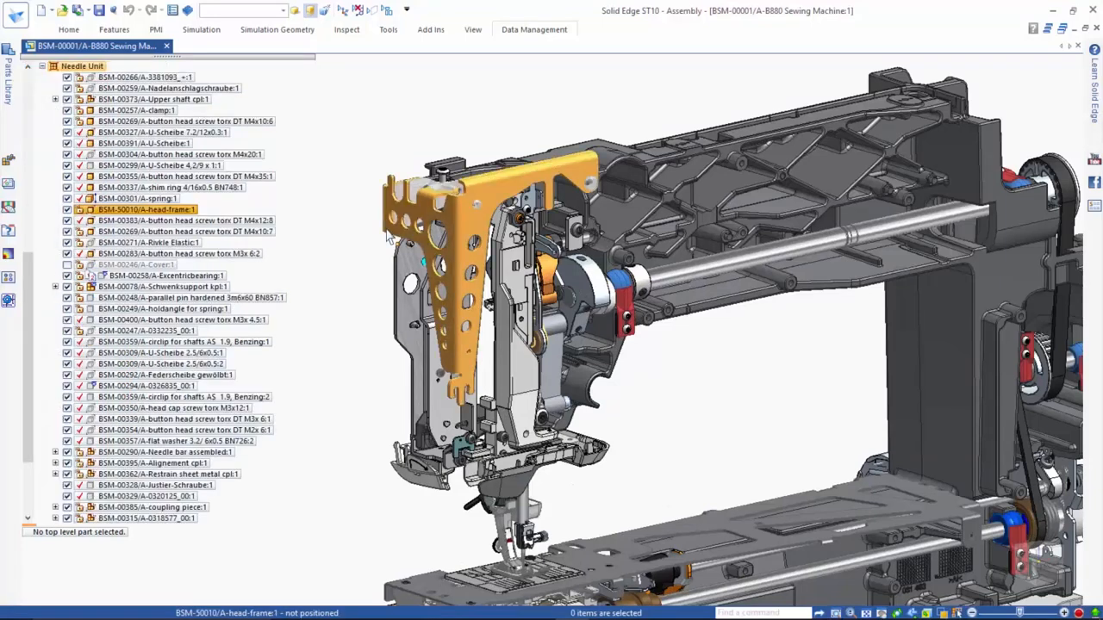
right_click(390, 233)
mouse_move(517, 344)
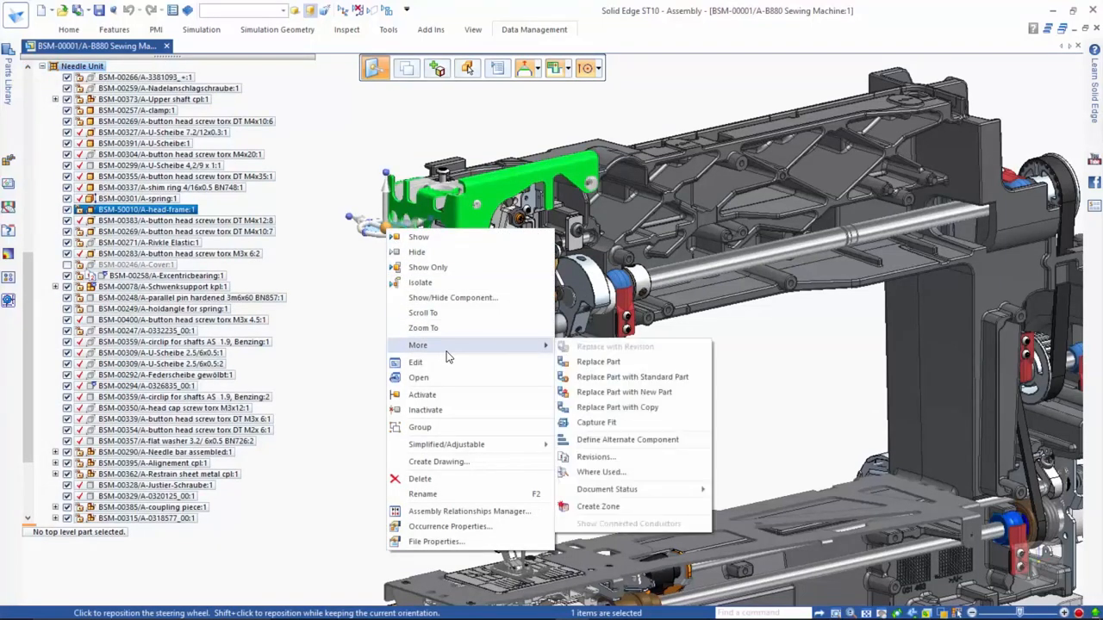
left_click(668, 407)
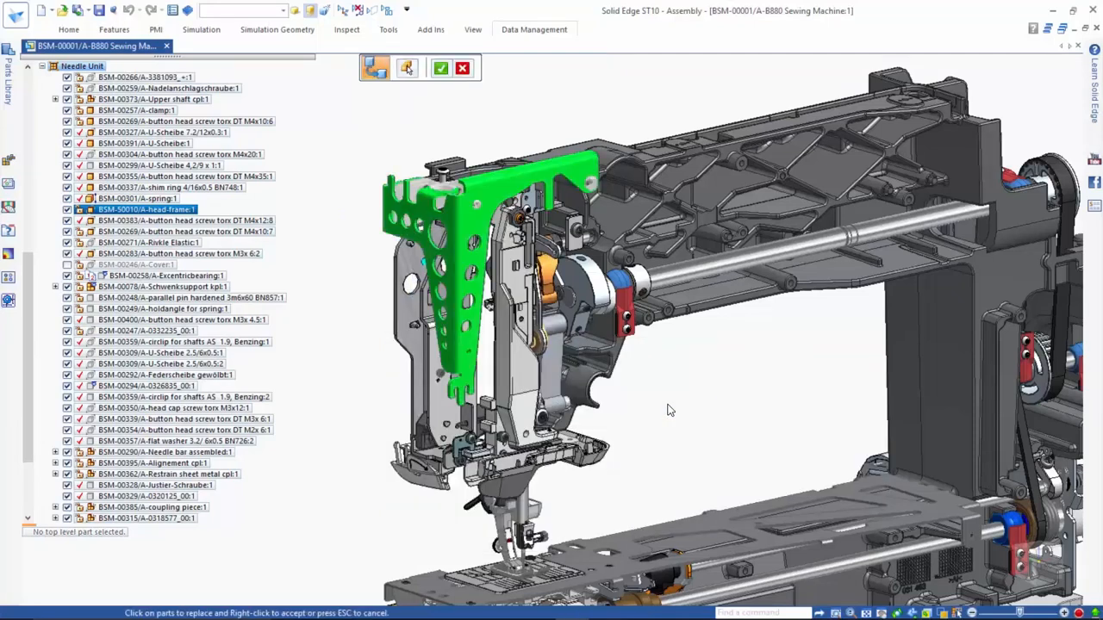
right_click(668, 404)
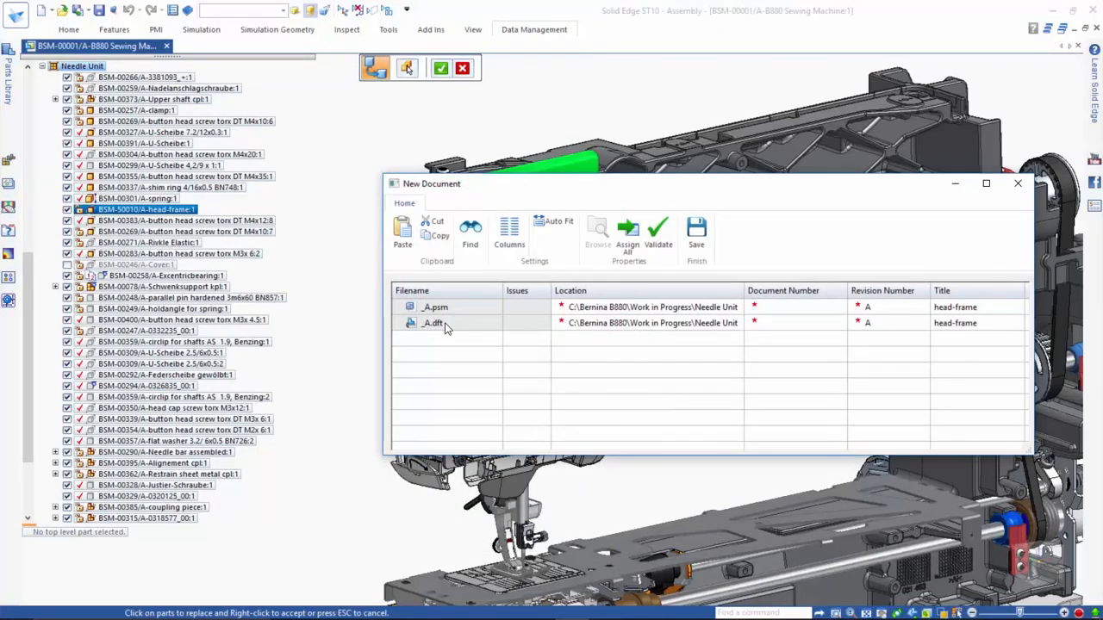
left_click(631, 245)
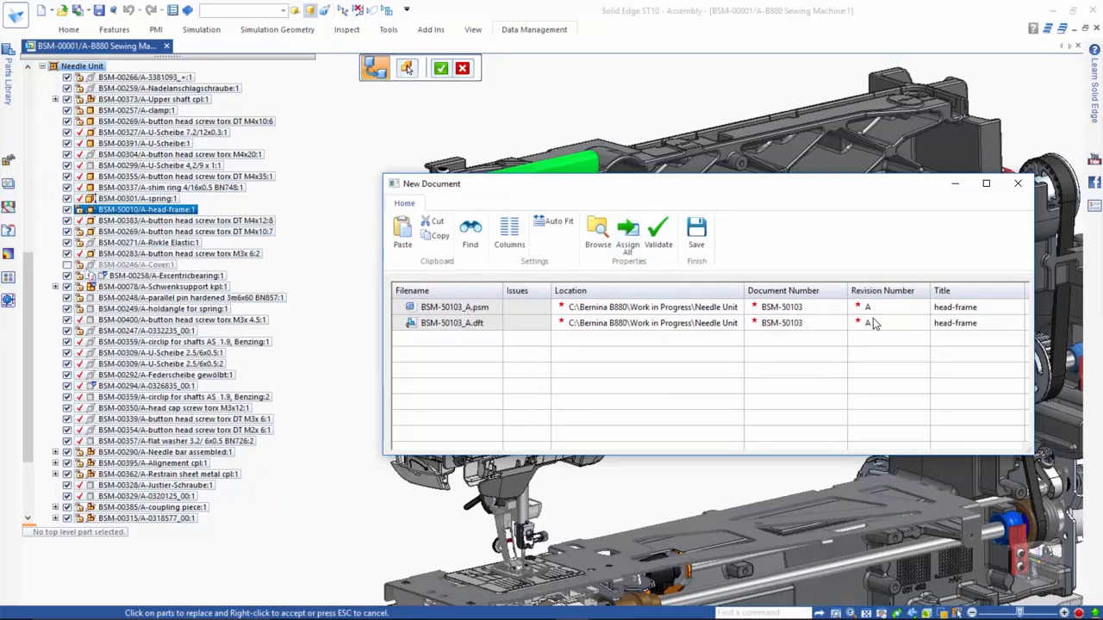
left_click(697, 231)
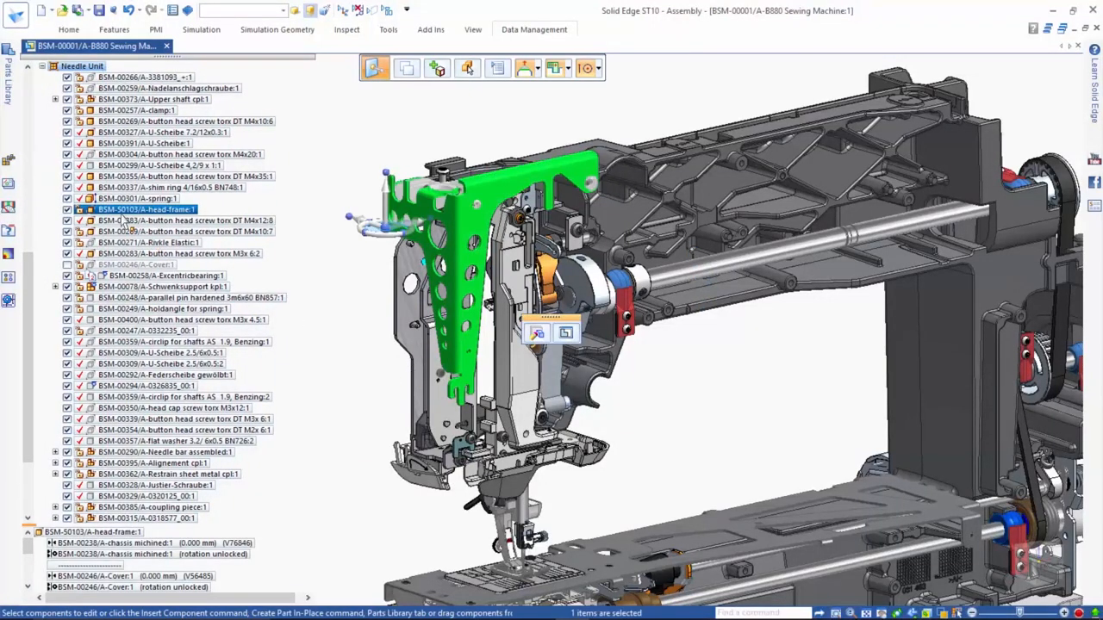
Step: Open the BSM-50103 head-frame for editing and delete the row of large holes along its vertical leg
right_click(341, 276)
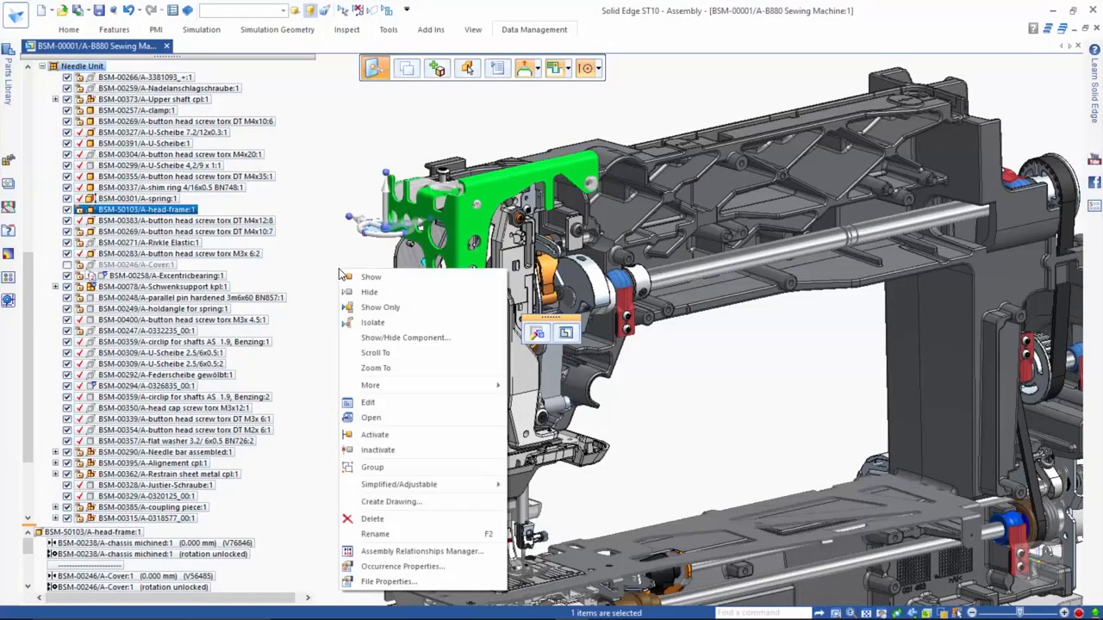
left_click(368, 421)
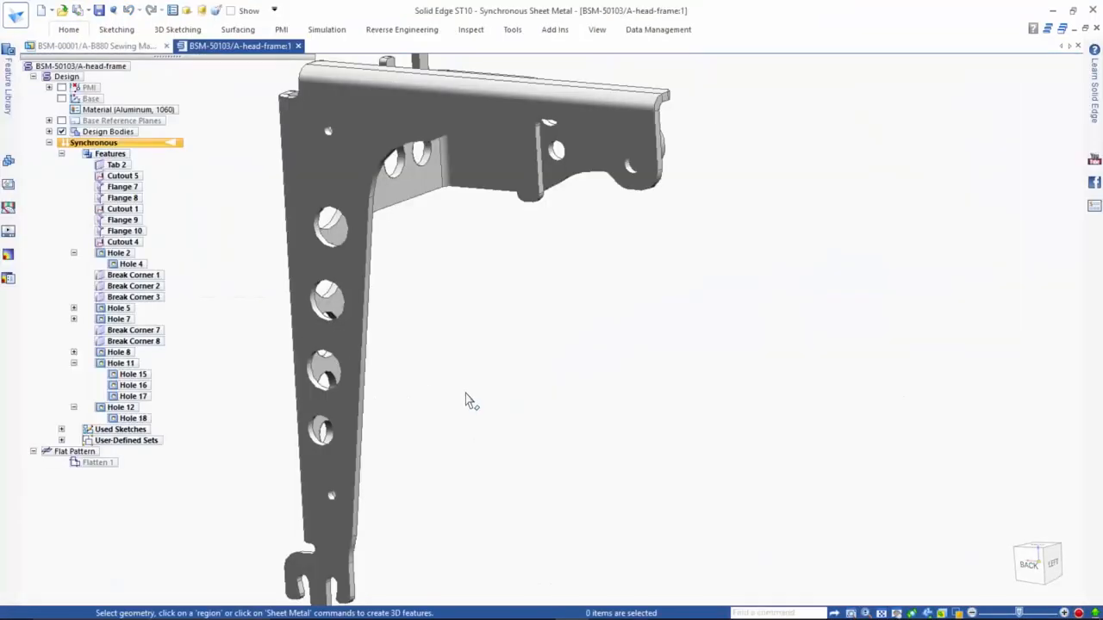
key("ctrl+f")
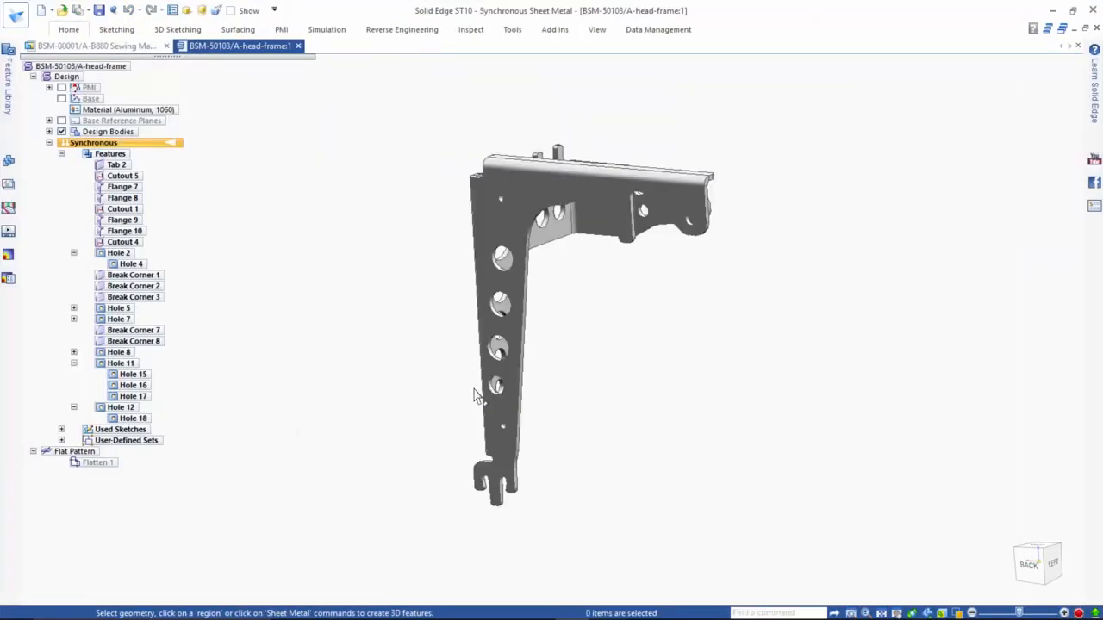
left_click(1036, 574)
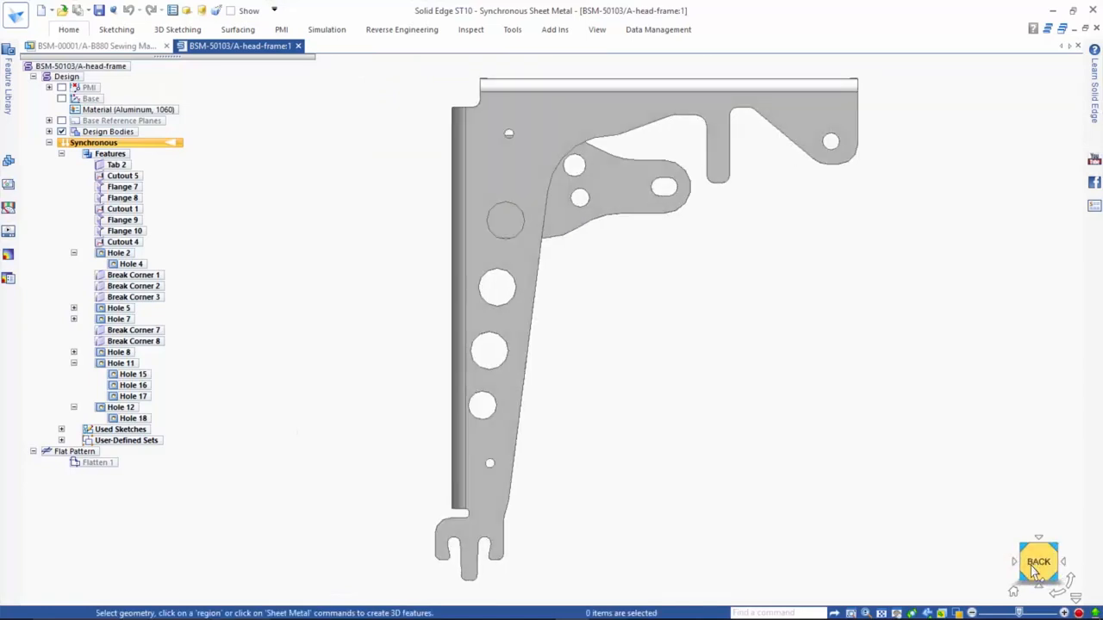
left_click_drag(585, 438, 461, 184)
key("Delete")
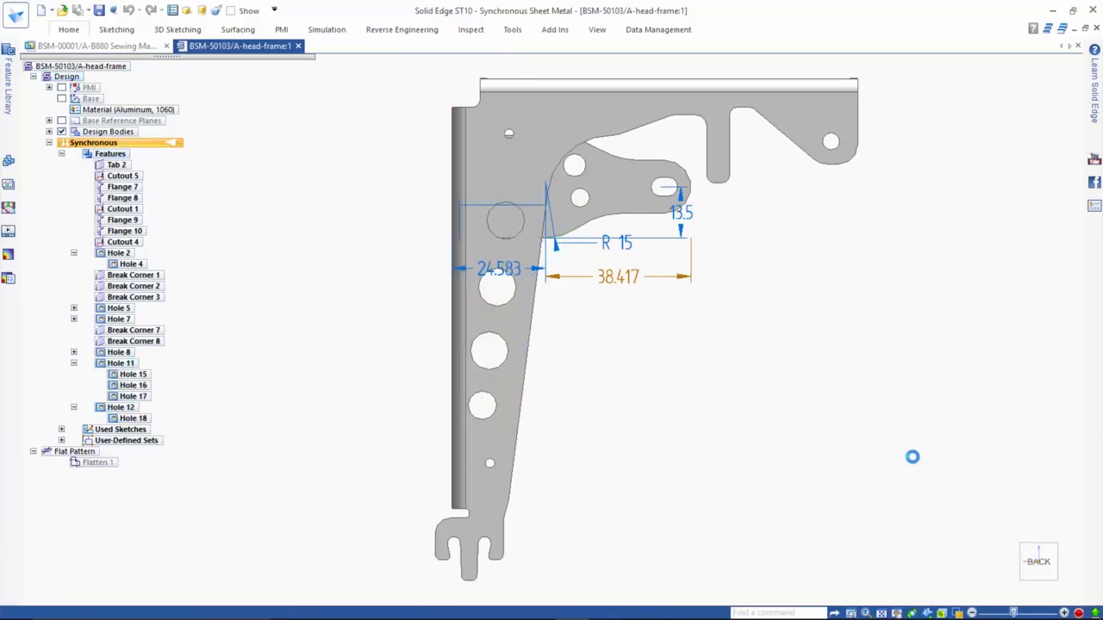
Step: Make the sloping inner edge face of the head-frame's vertical leg parallel to the perforated side flange
middle_click_drag(719, 388, 646, 431)
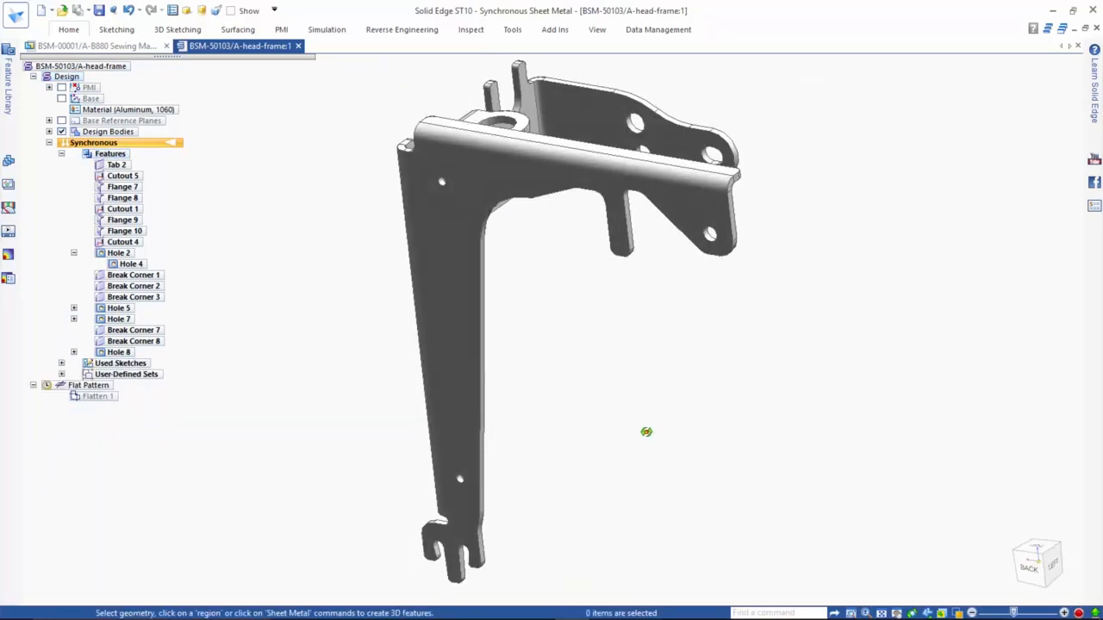
left_click(482, 396)
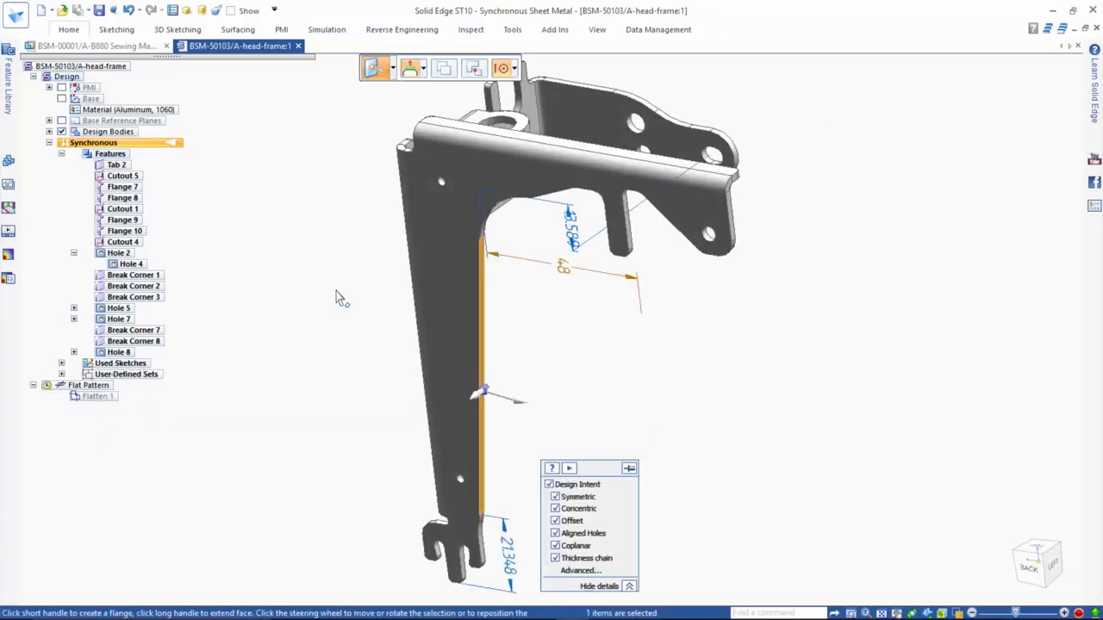
left_click(77, 34)
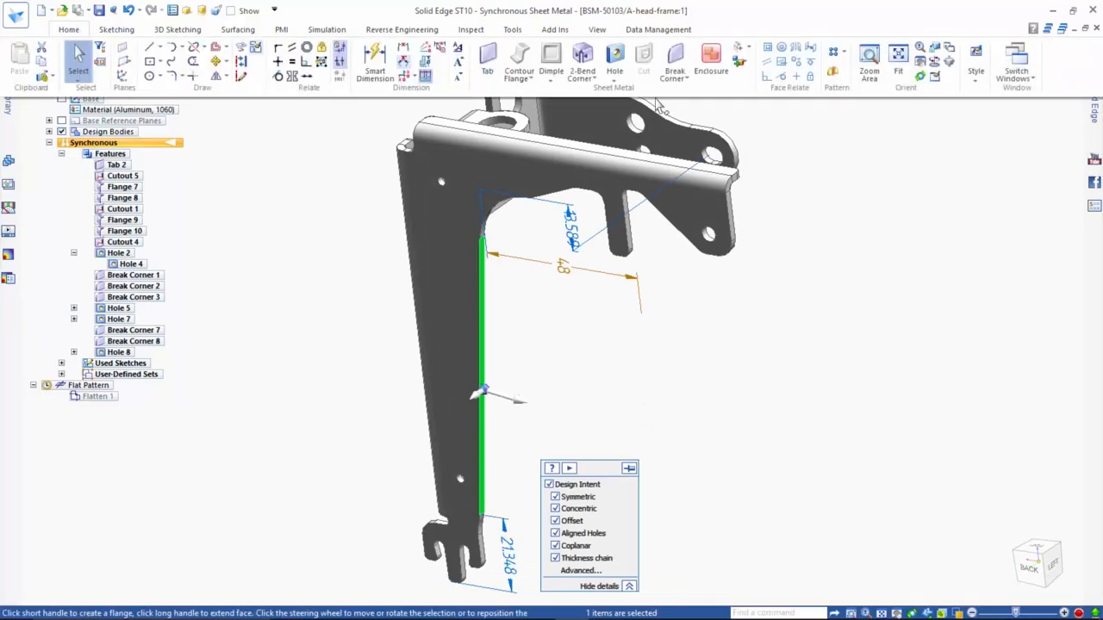
left_click(767, 64)
middle_click_drag(340, 339, 478, 325)
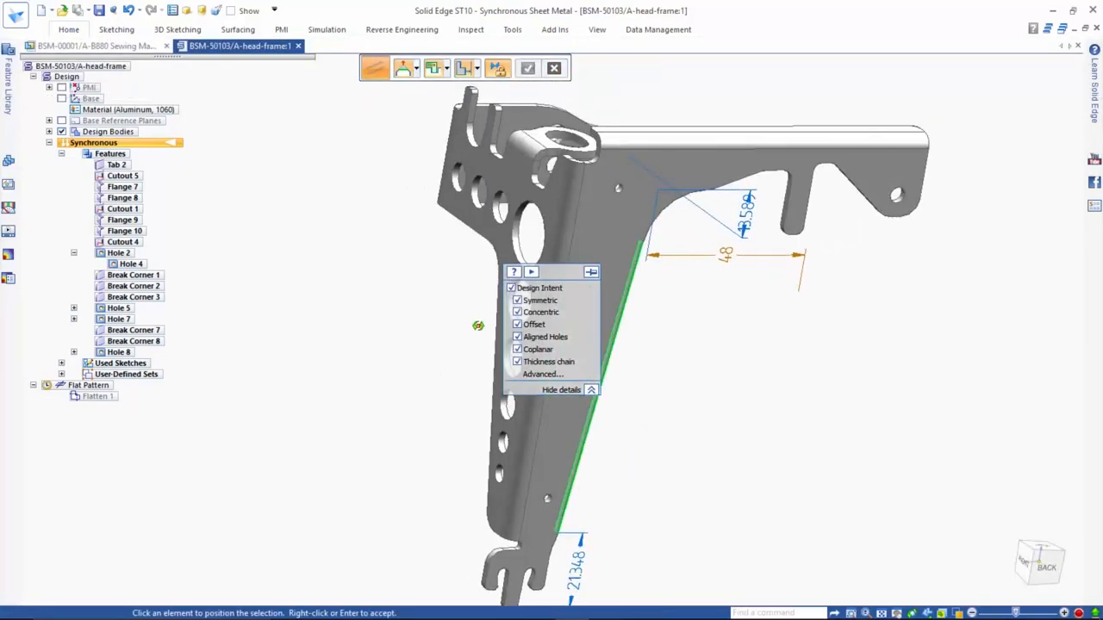
left_click(495, 255)
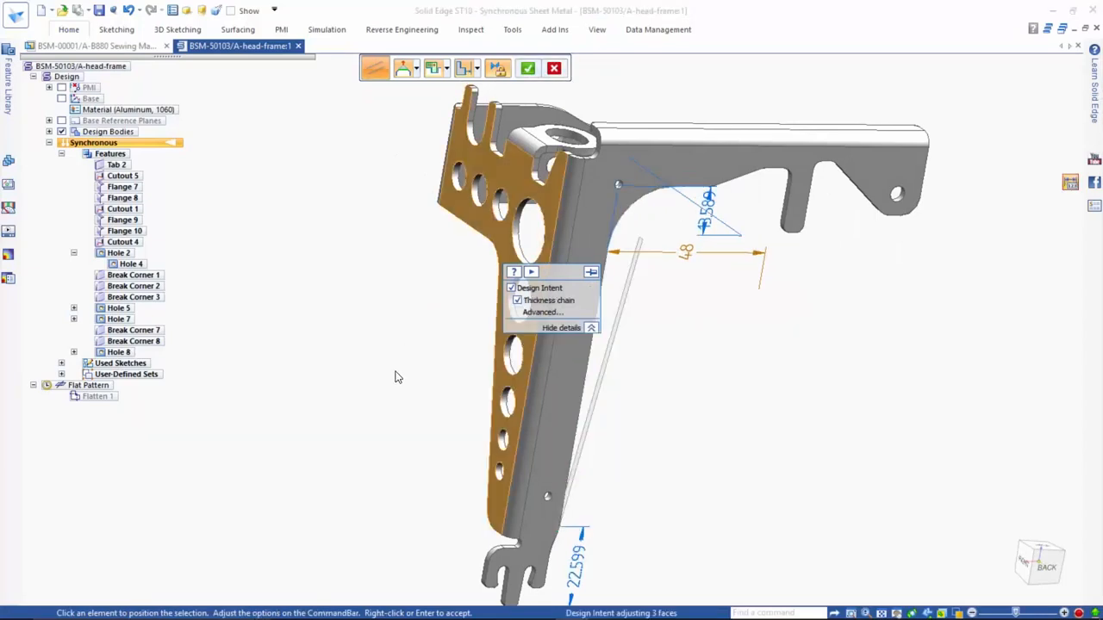
right_click(688, 423)
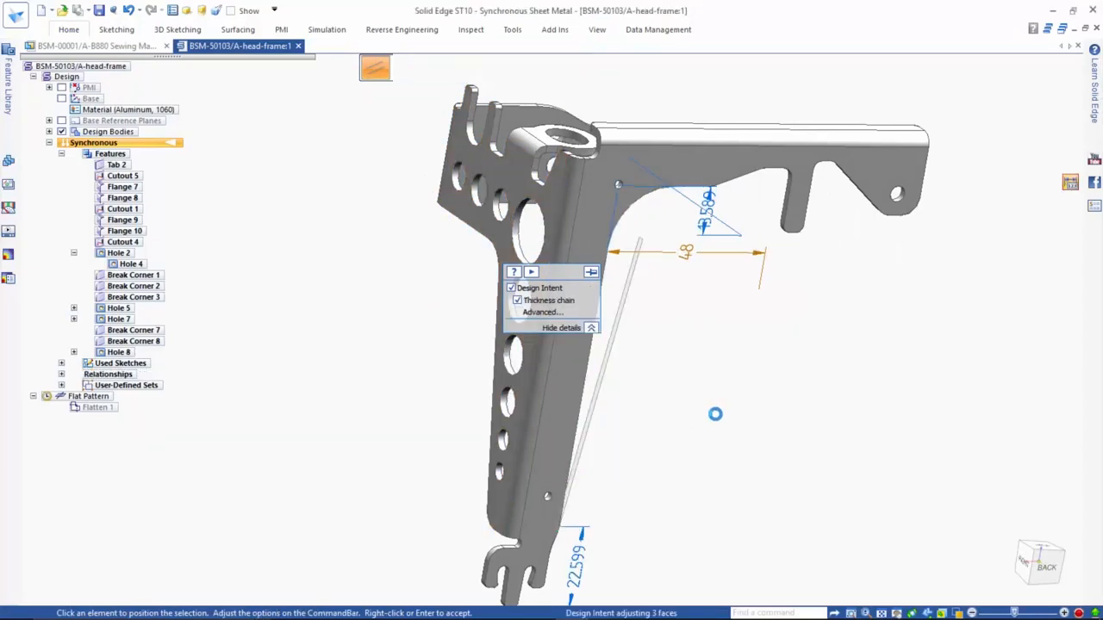
left_click(578, 422)
key("Escape")
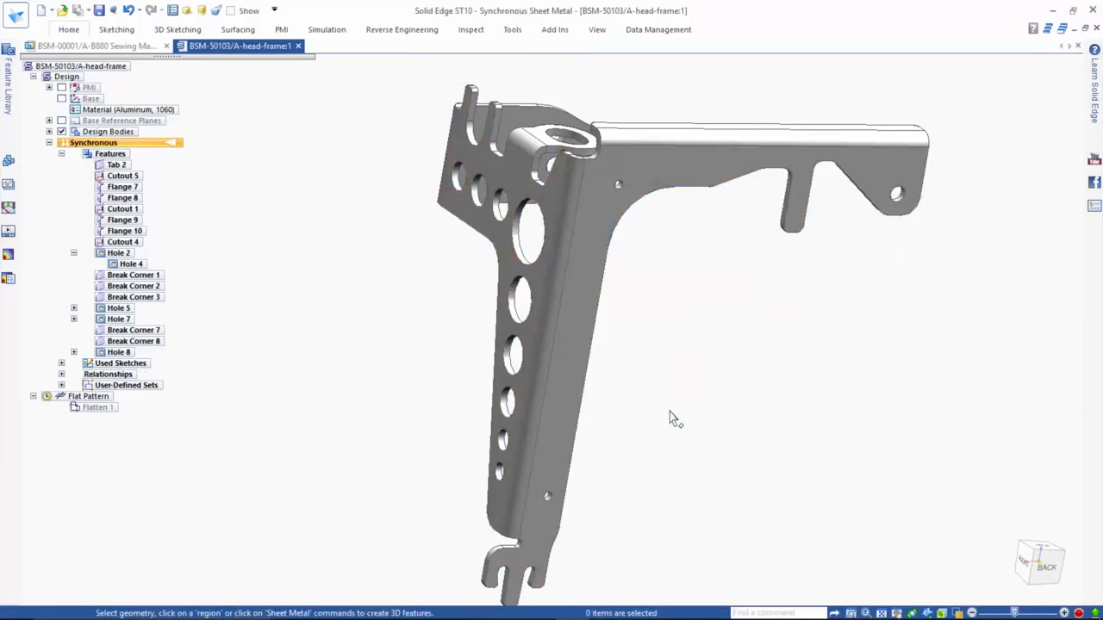
middle_click_drag(669, 413, 594, 375)
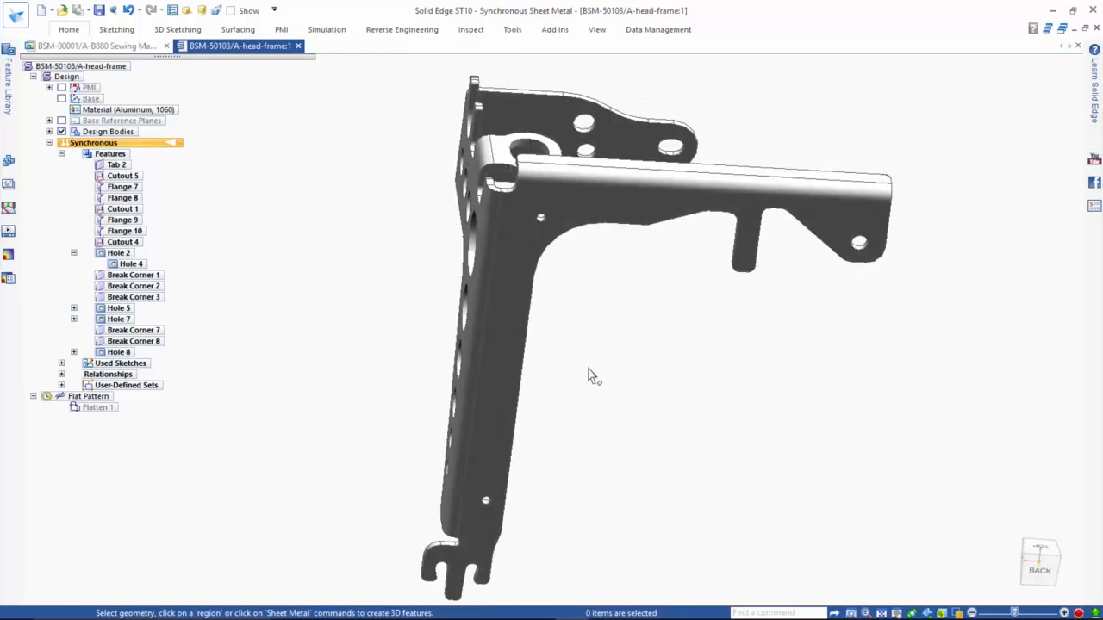
Step: Return to the sewing machine assembly and open the drawing of the BSM-50103 head-frame from there
left_click(147, 49)
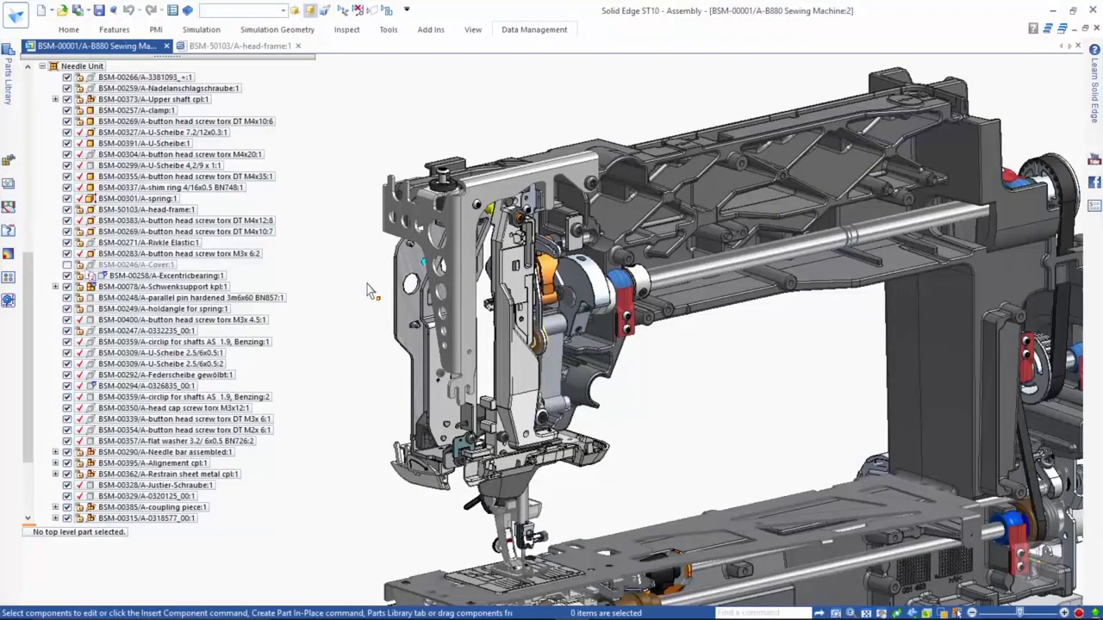
left_click(393, 232)
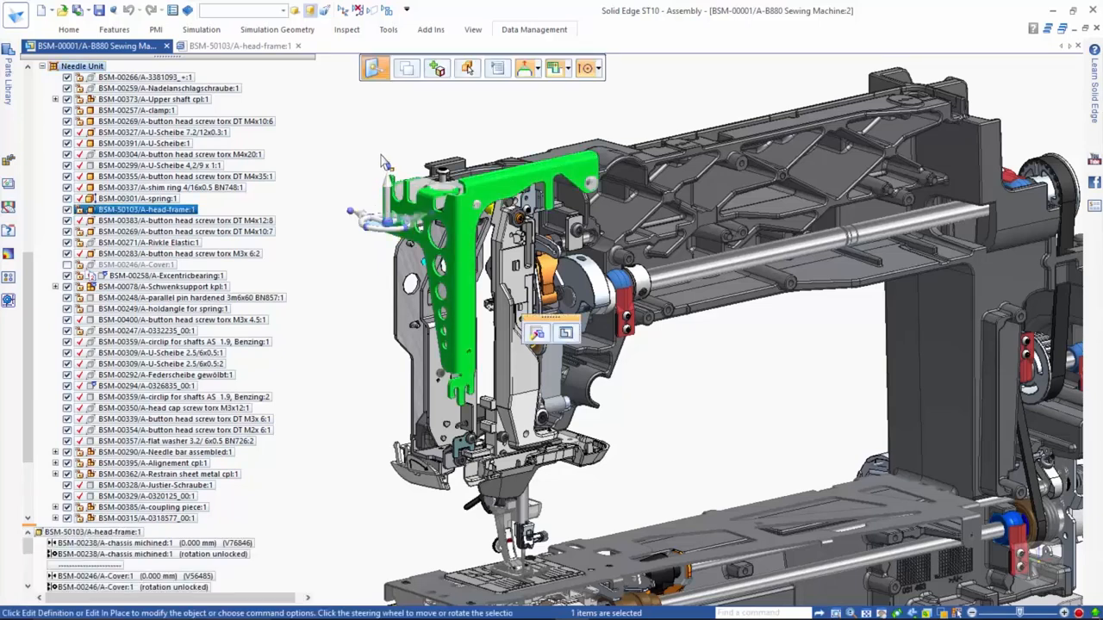
left_click(536, 29)
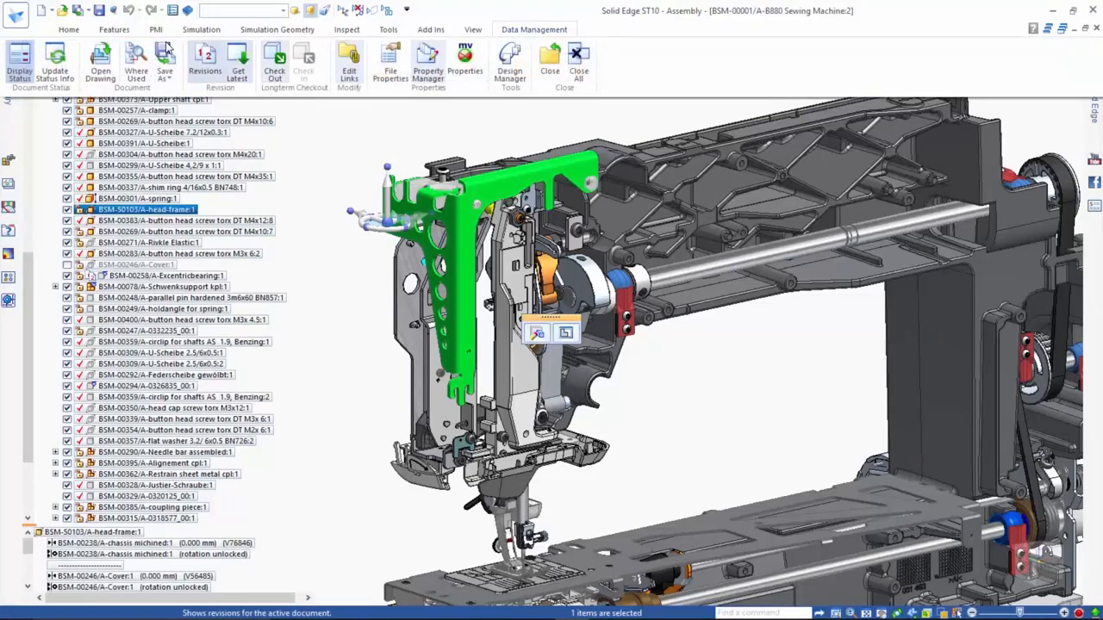
left_click(95, 67)
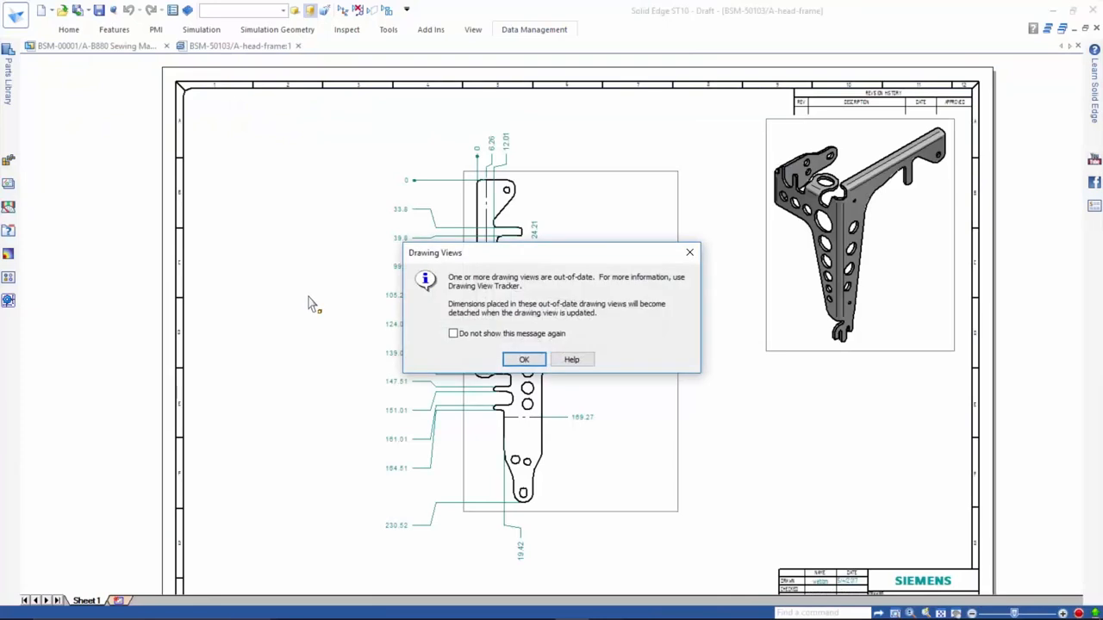
left_click(524, 359)
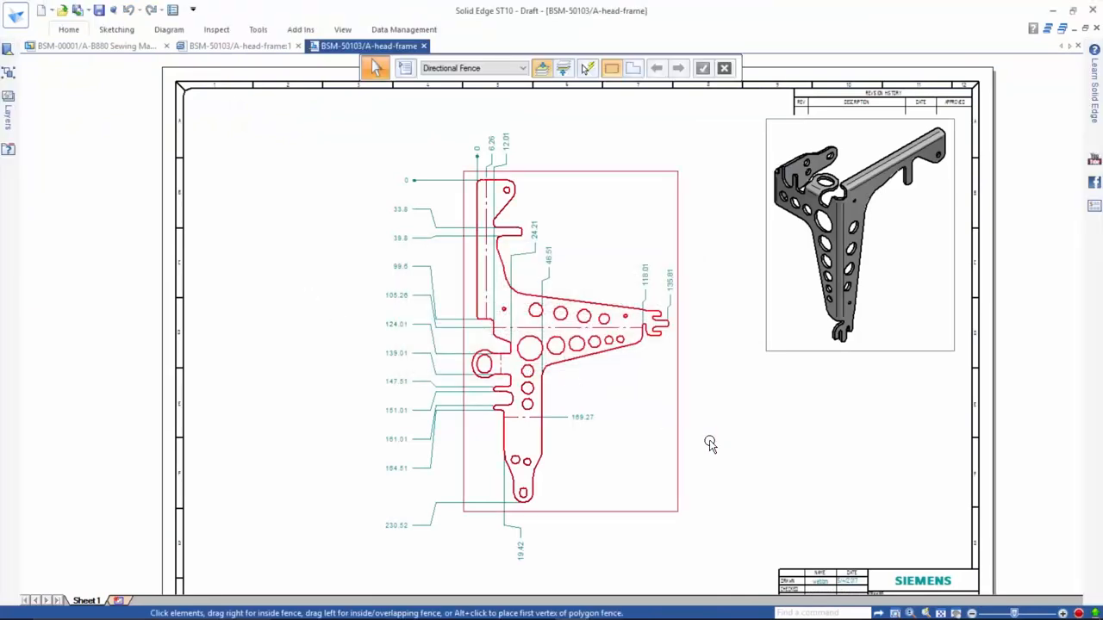
Step: Update the out-of-date views in the head-frame drawing and check its title block
right_click(771, 429)
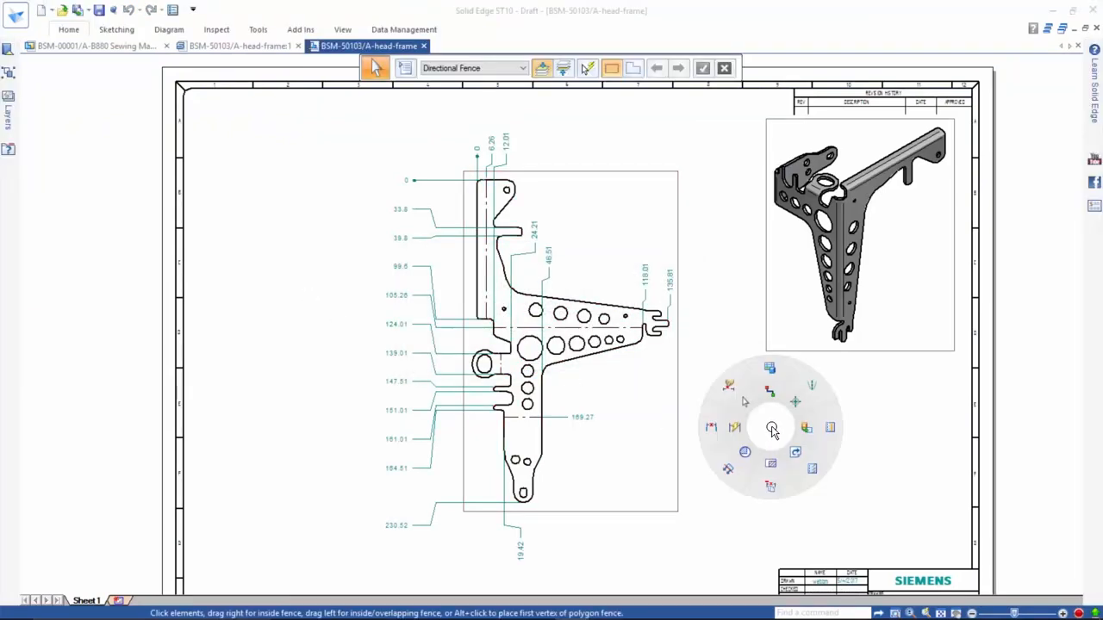
left_click(796, 454)
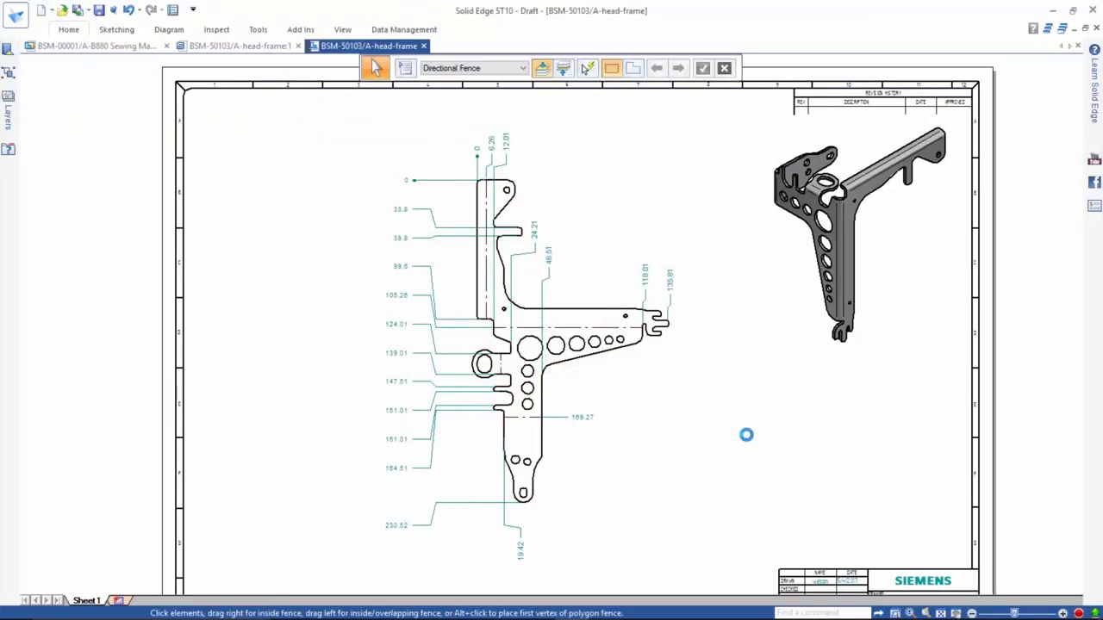
middle_click_drag(888, 534, 787, 379)
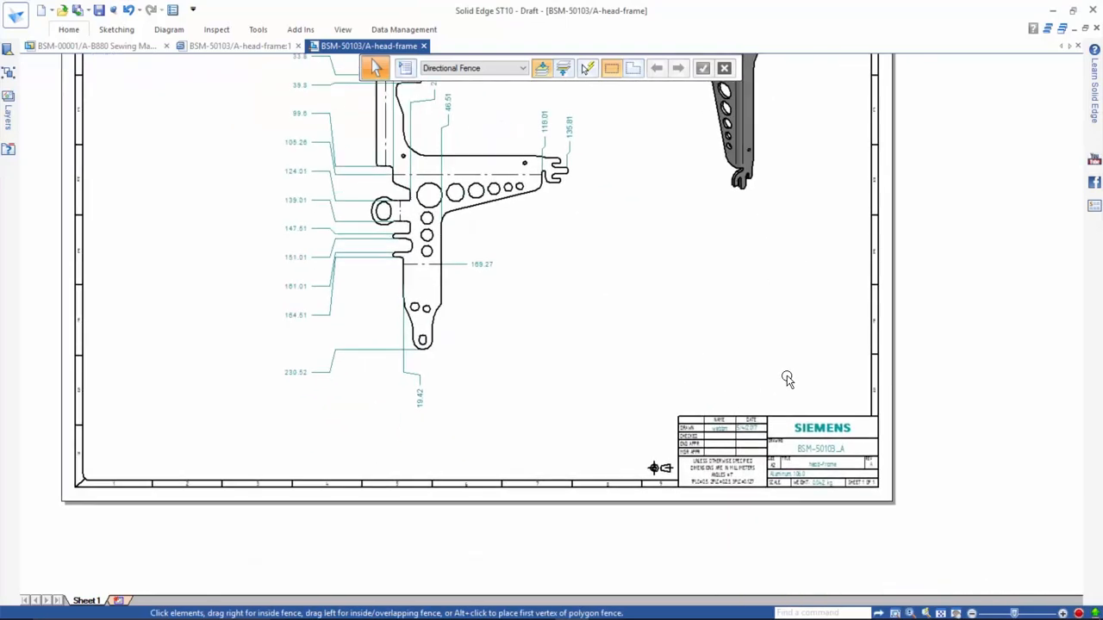
scroll(811, 487, "up", 3)
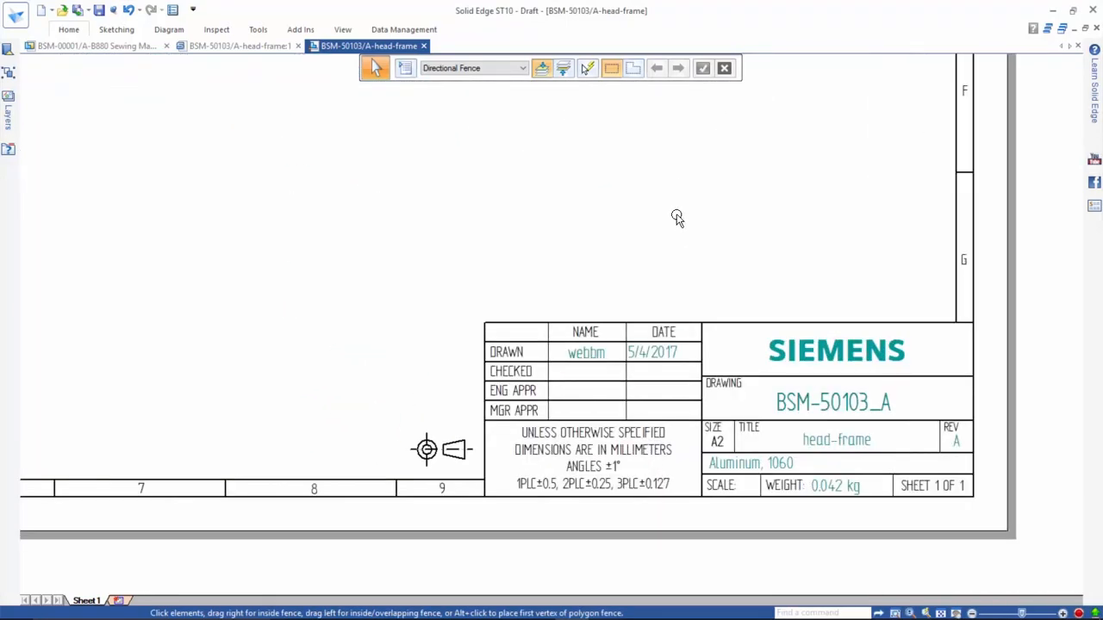
middle_click(677, 215)
middle_click(677, 215)
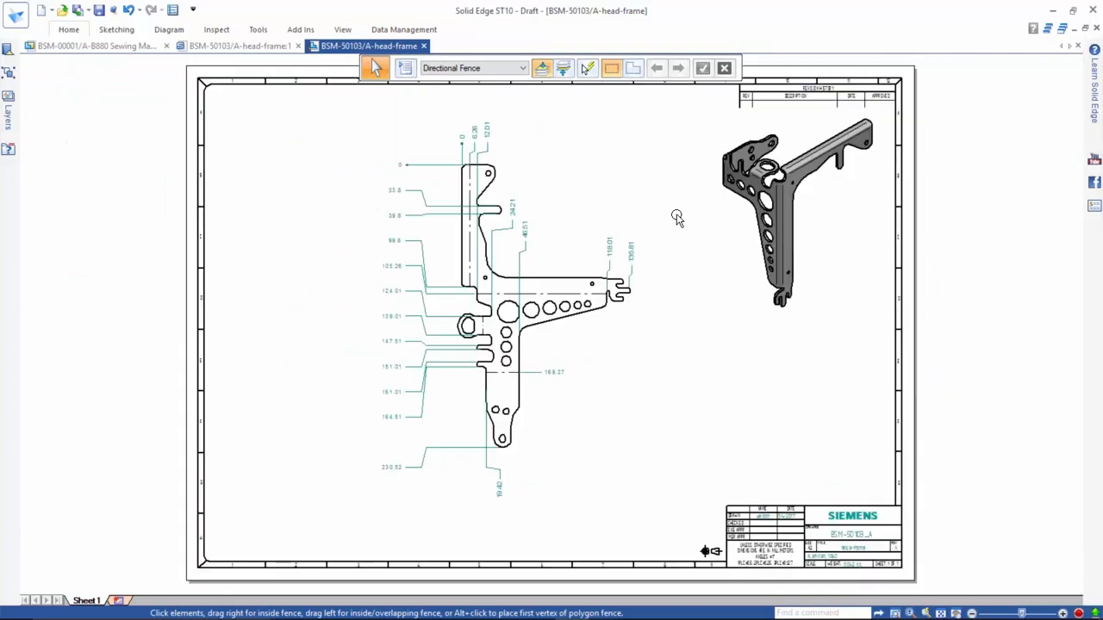
Step: Return to the sewing machine assembly and open the BSM-00402 Schubgabel vorm. subassembly from the Stitch Plate Unit group
left_click(38, 47)
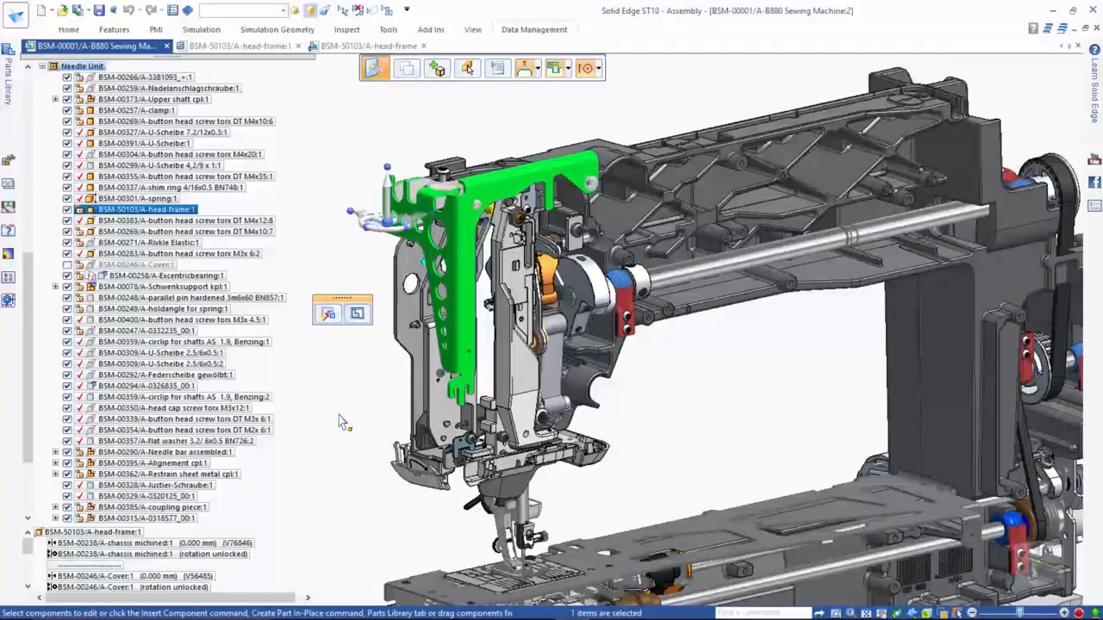
left_click(348, 412)
middle_click(350, 398)
middle_click(349, 399)
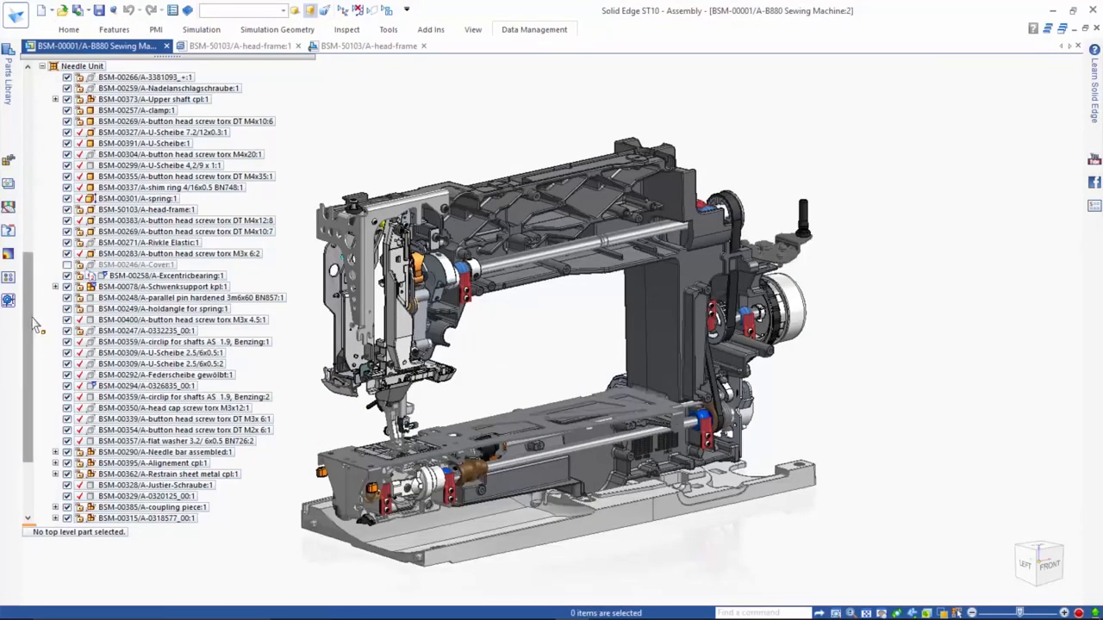
scroll(33, 325, "down", 3)
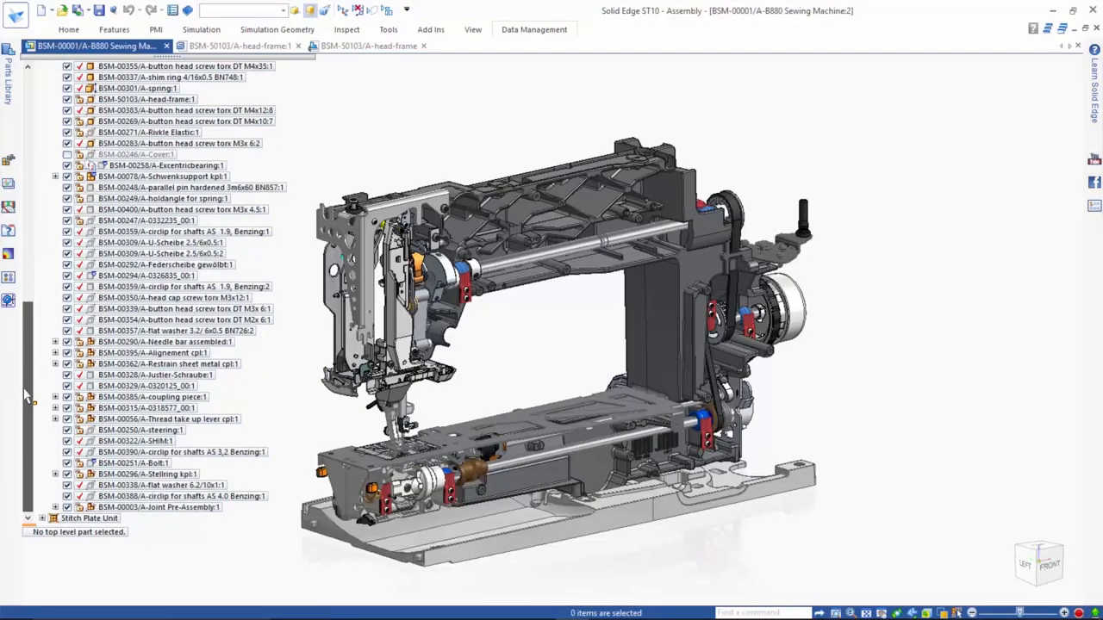
left_click(42, 518)
left_click(159, 441)
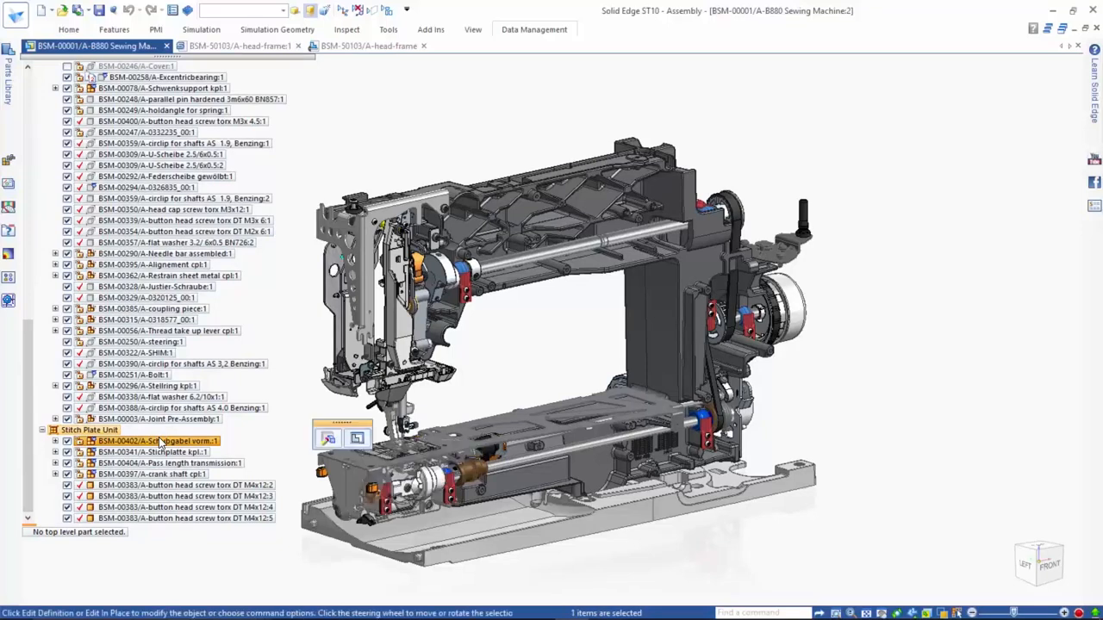
right_click(161, 444)
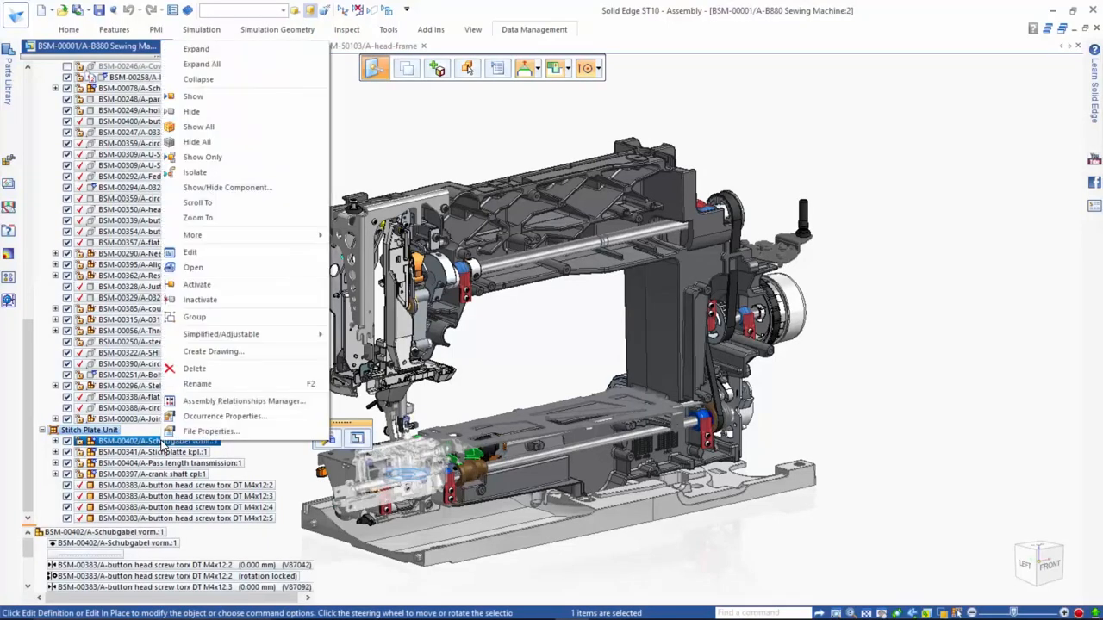
left_click(222, 273)
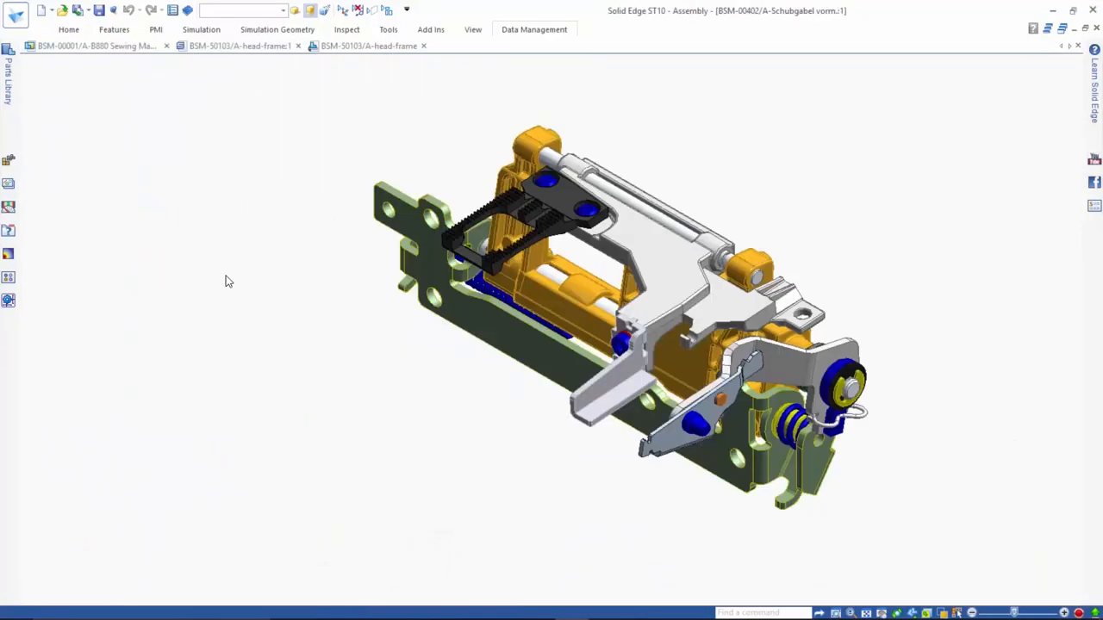
Step: Open the BSM-00402 subassembly in Design Manager and search for duplicates of all its listed files
left_click(517, 33)
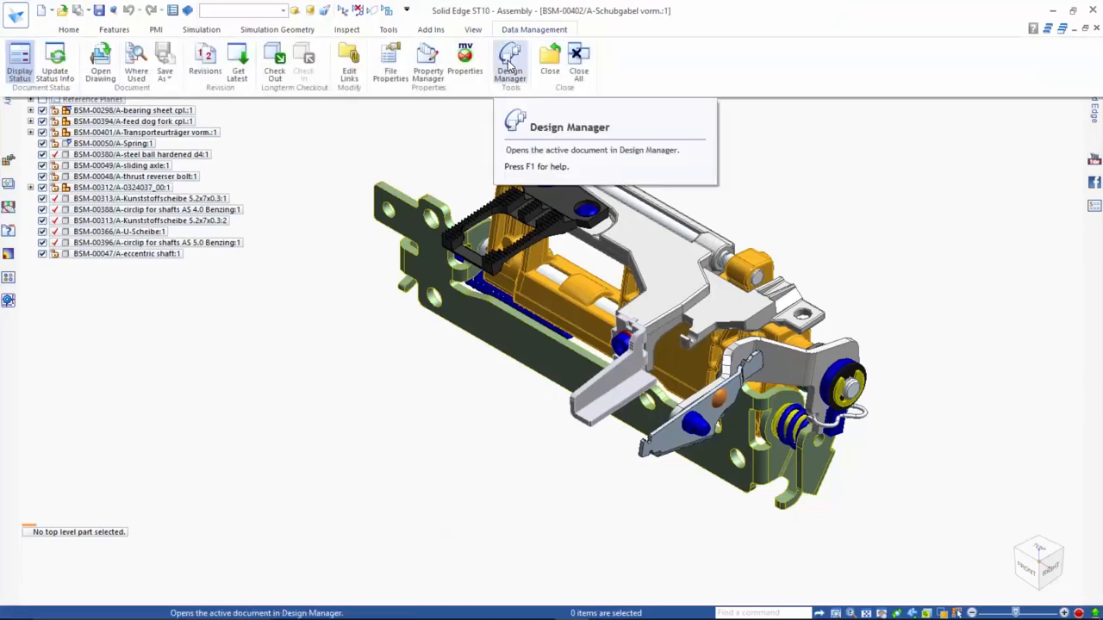
left_click(509, 67)
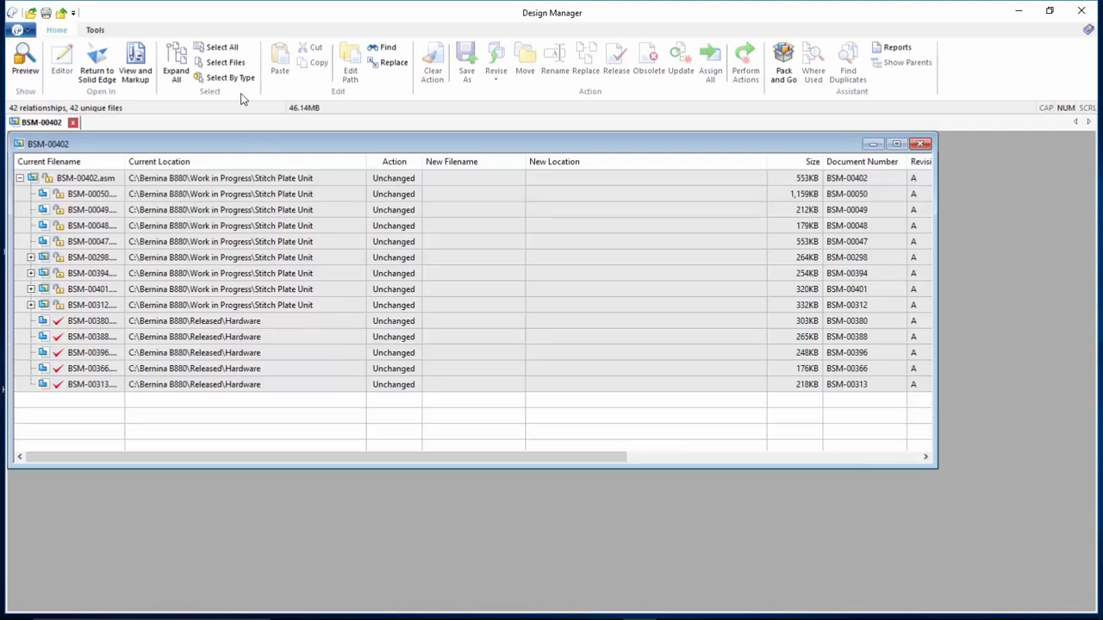
left_click(225, 49)
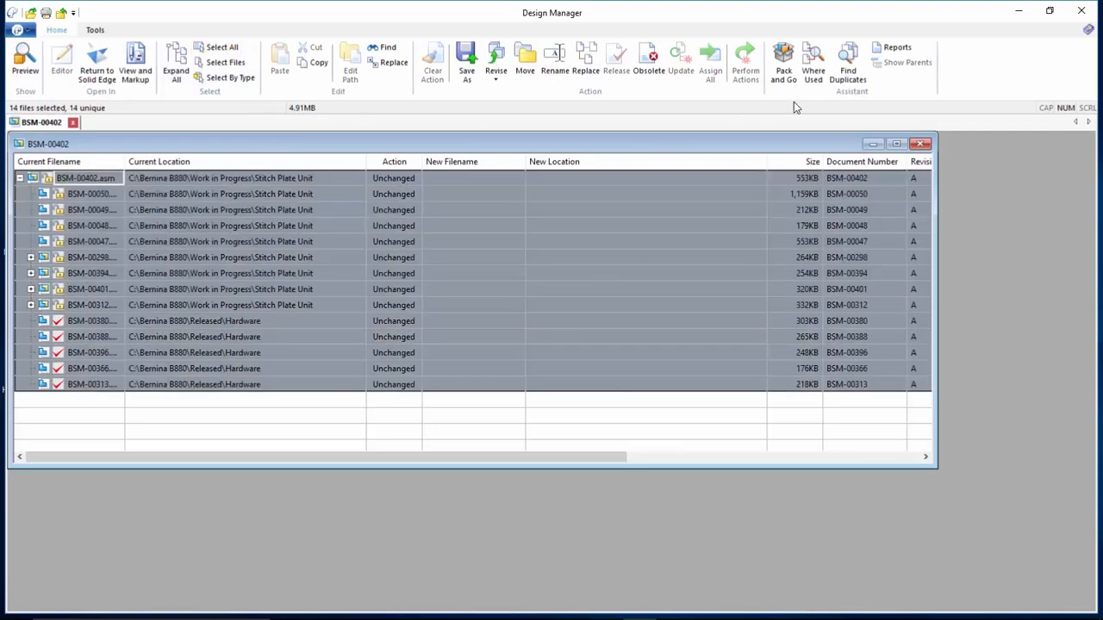
left_click(840, 78)
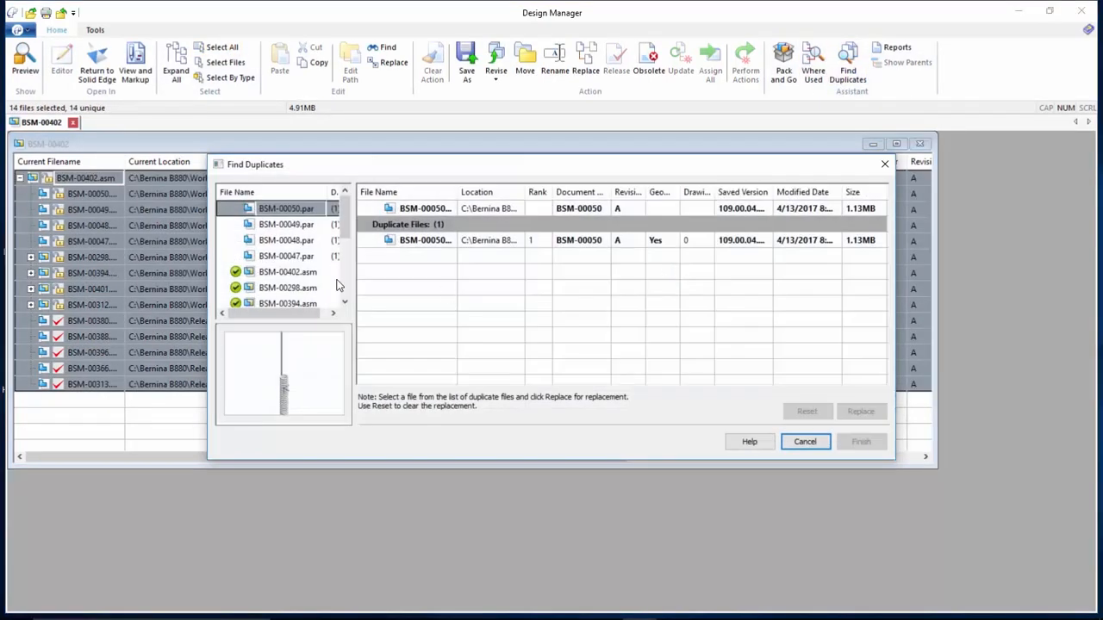
Step: Review the duplicate results for BSM-00402.asm and parts BSM-00050, BSM-00049, BSM-00048 and BSM-00047, and close the results without replacing any file
left_click(336, 272)
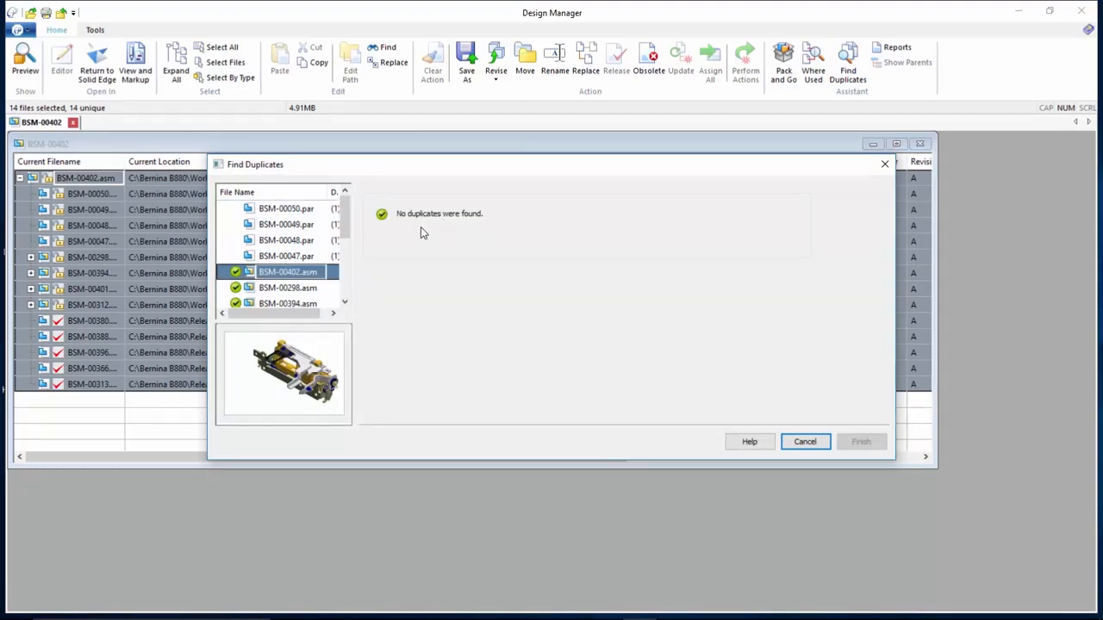
left_click(293, 211)
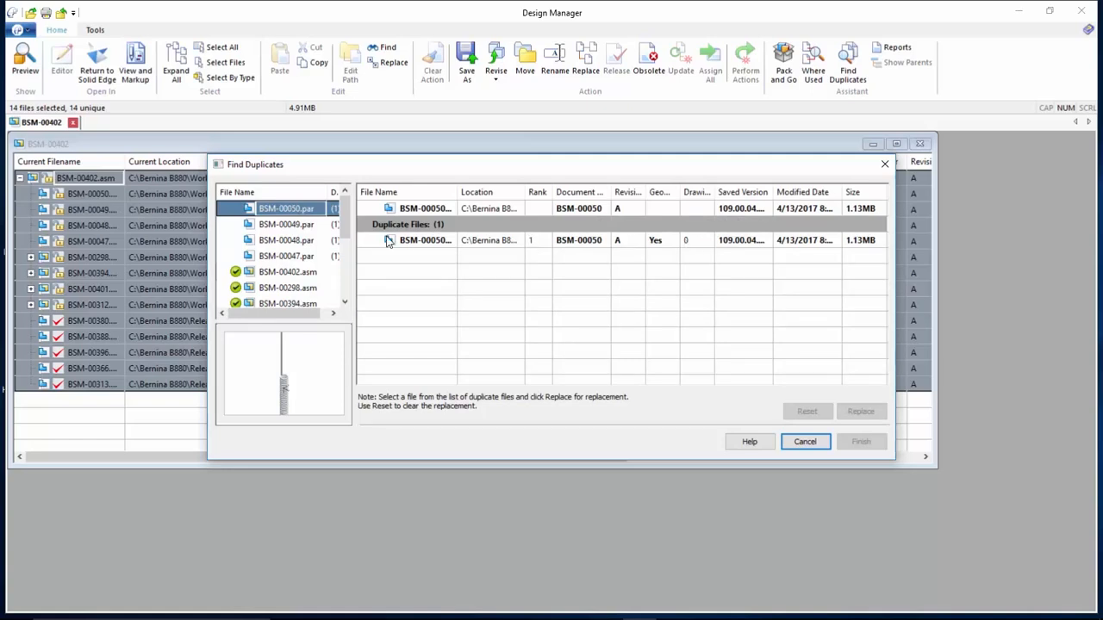
left_click(314, 226)
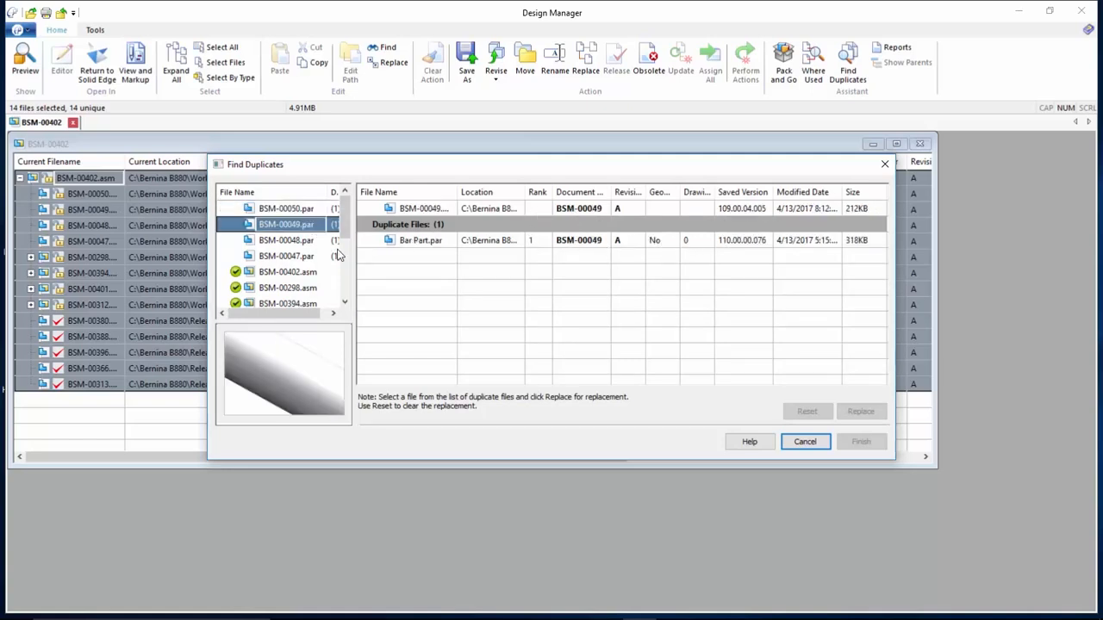
left_click(294, 244)
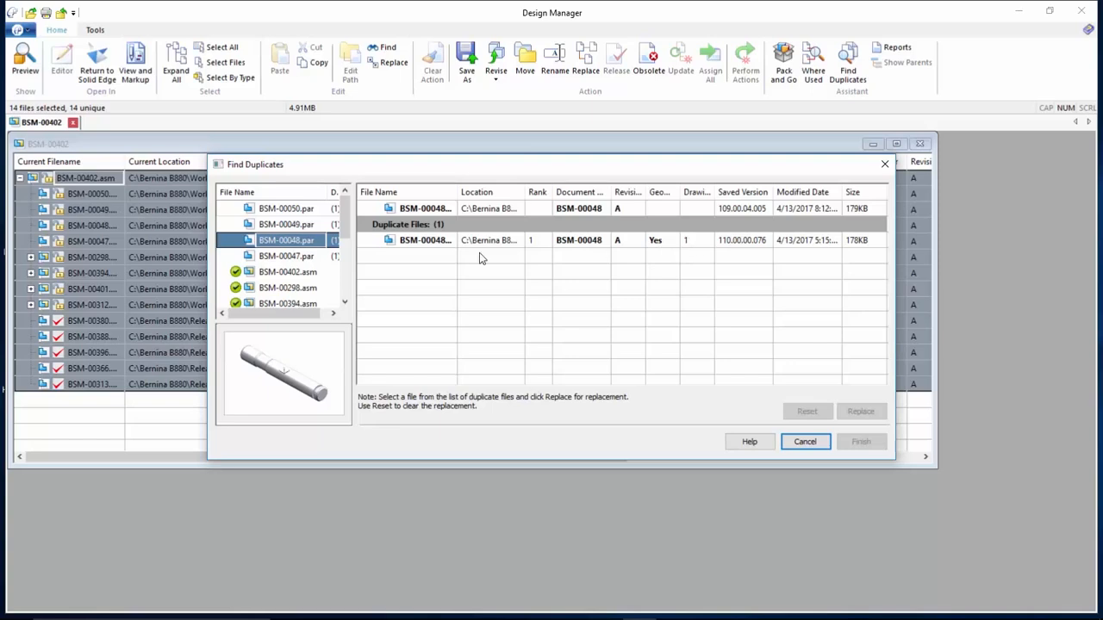
left_click(312, 262)
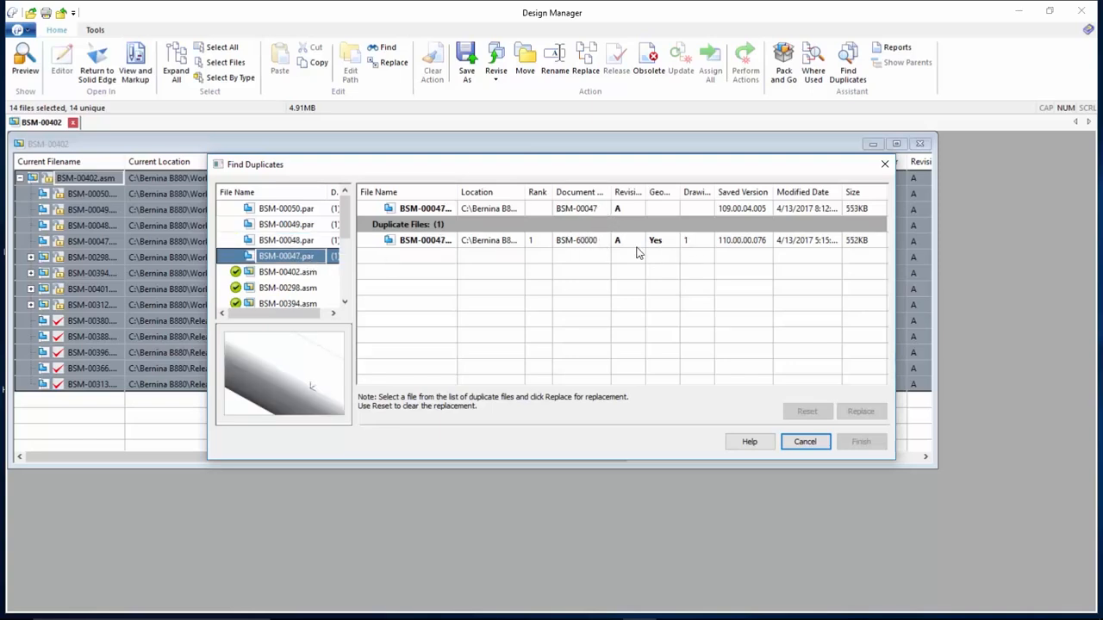
left_click(440, 244)
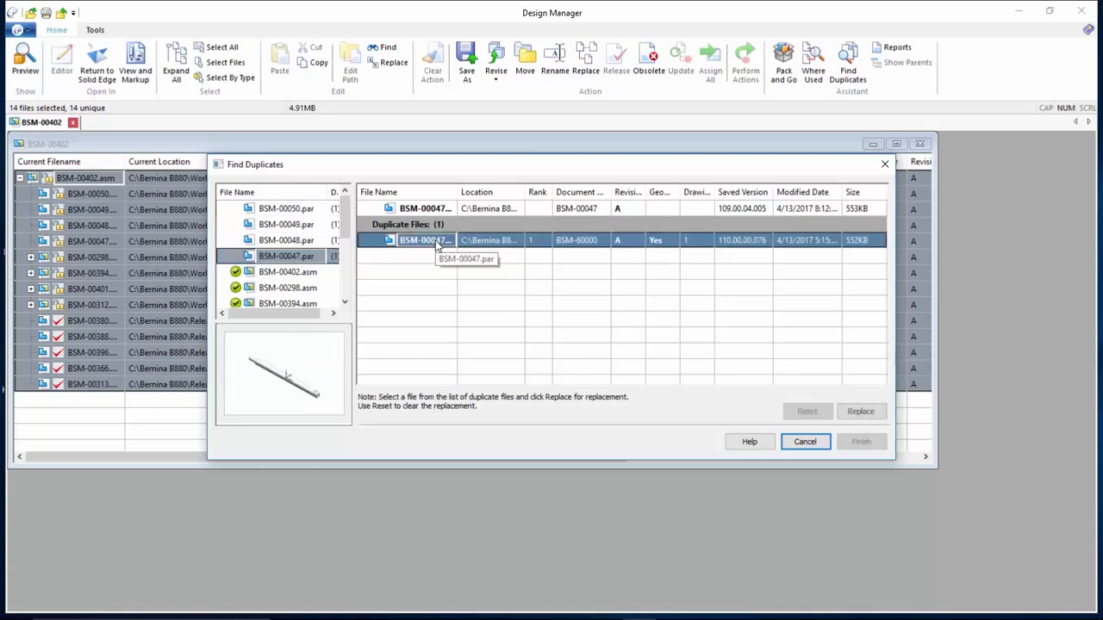
left_click(805, 441)
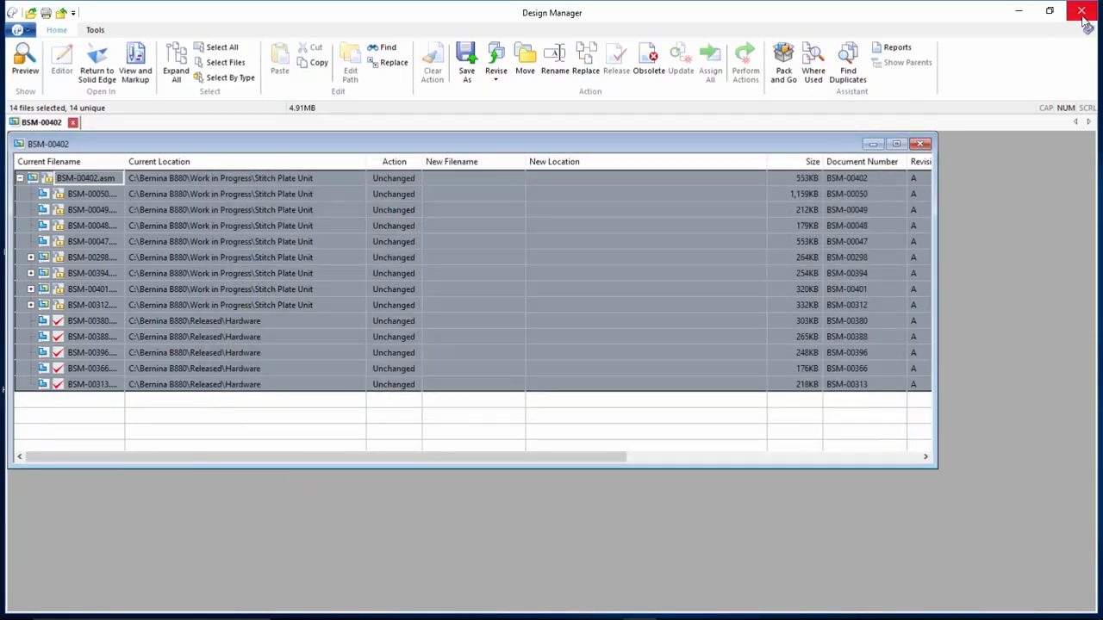